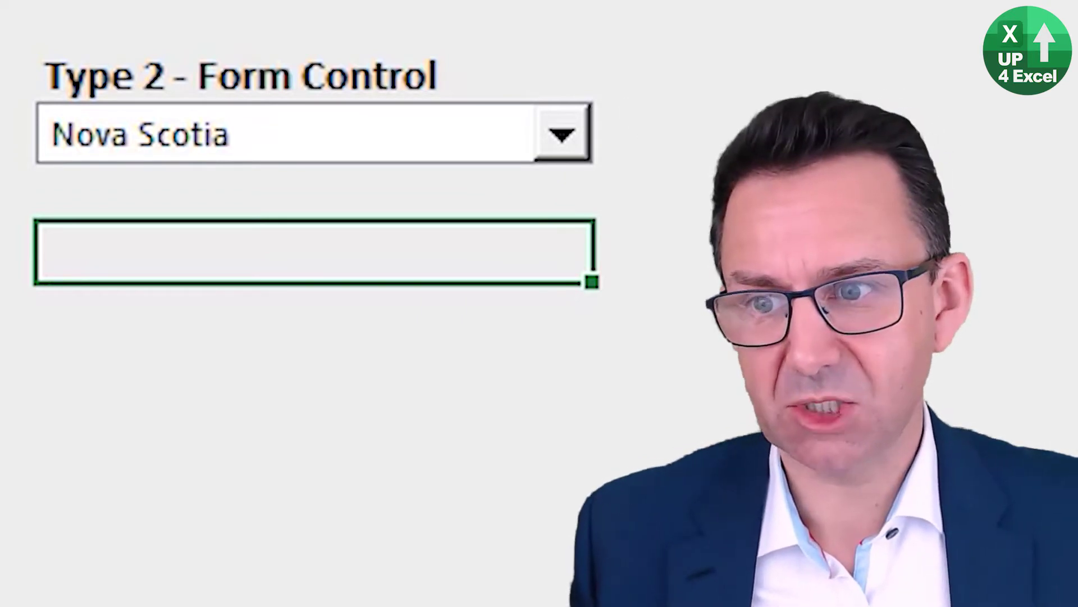
Show the province list in the finished example's combo box.
click(564, 136)
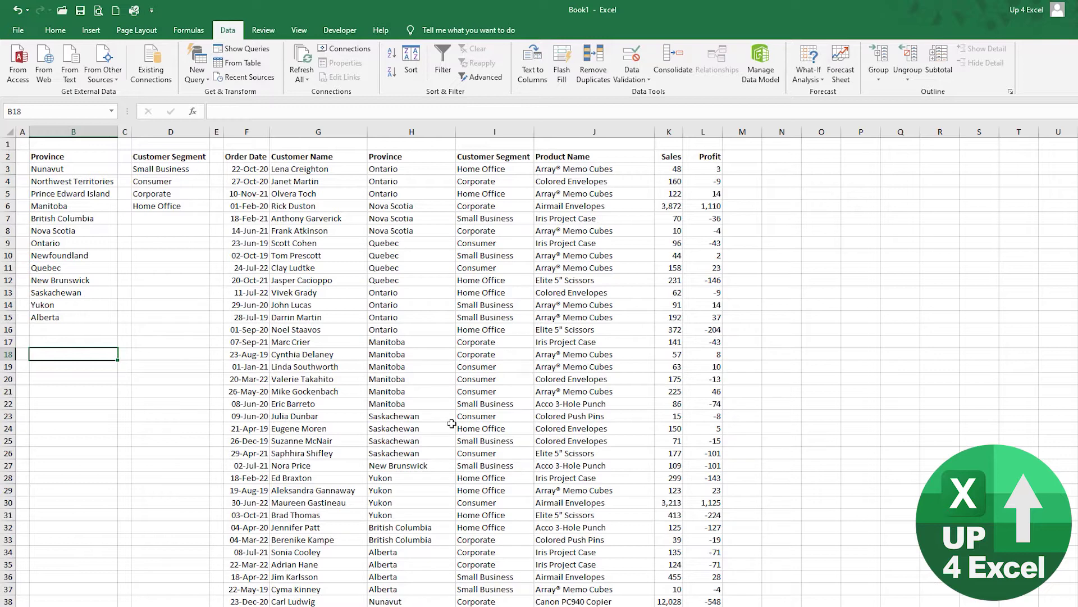
Show the Developer tab and confirm Developer is ticked under Customize Ribbon in Excel Options.
click(330, 30)
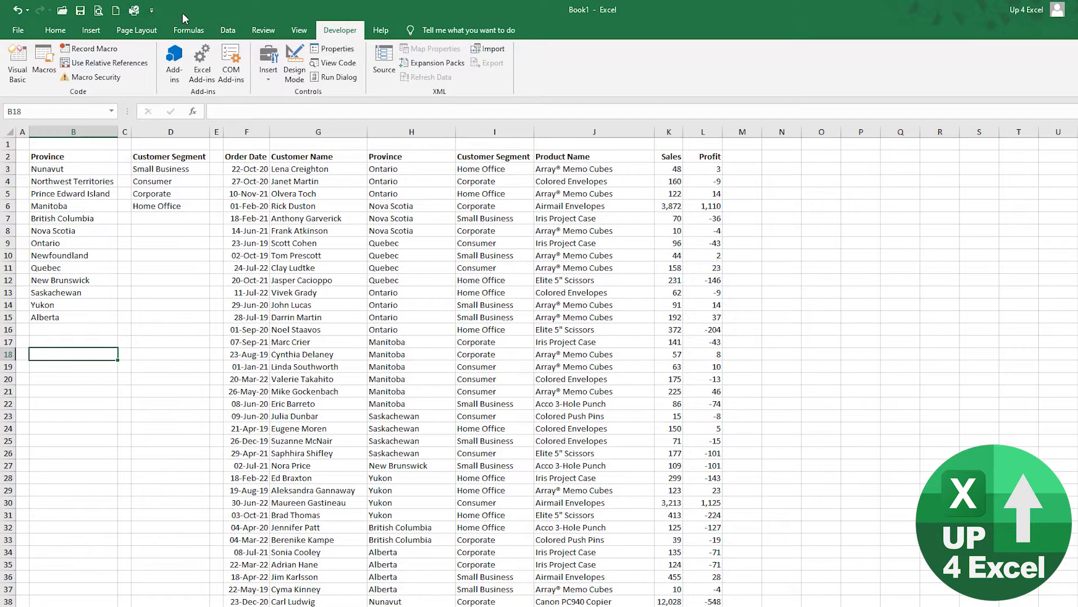
click(152, 10)
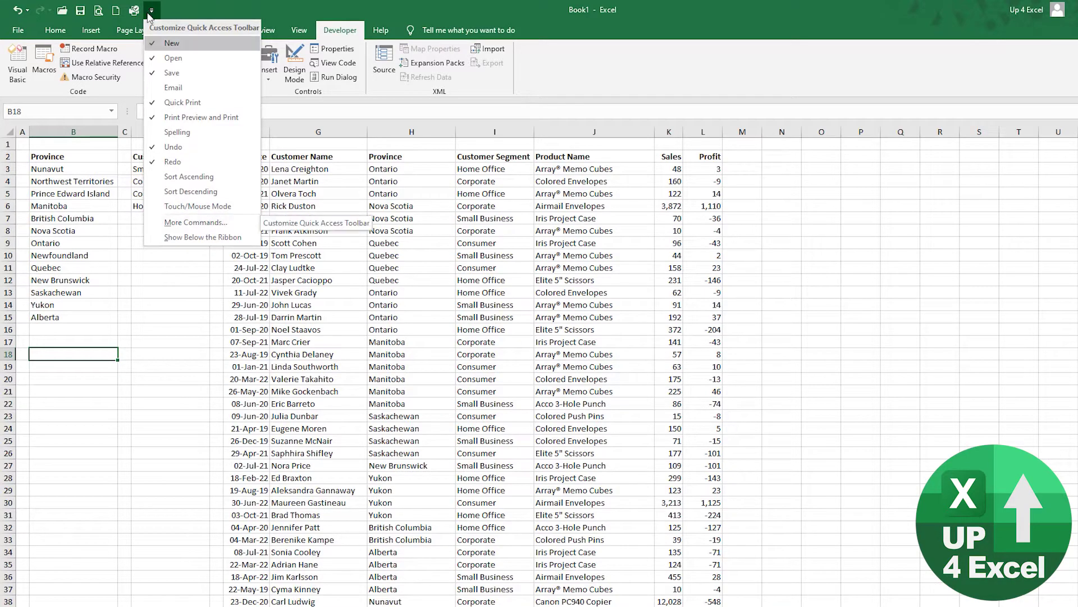
click(195, 222)
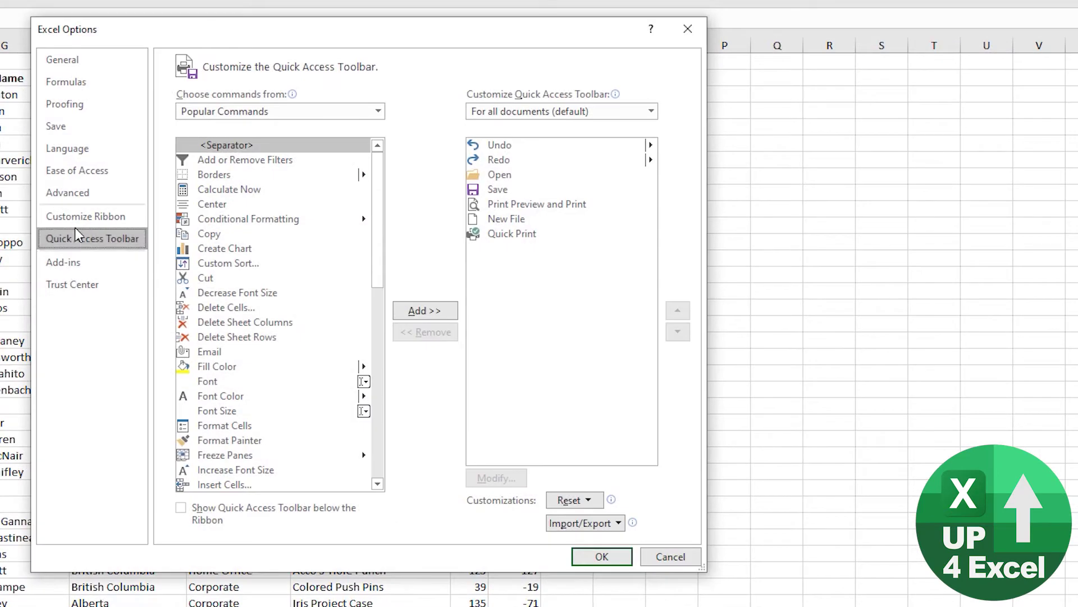
click(79, 219)
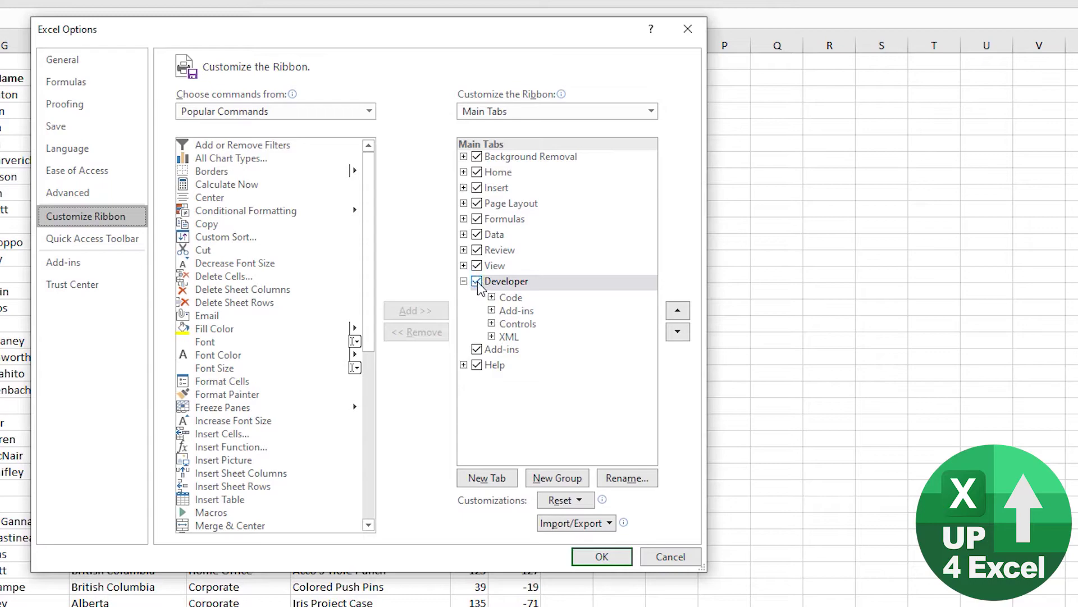
click(601, 556)
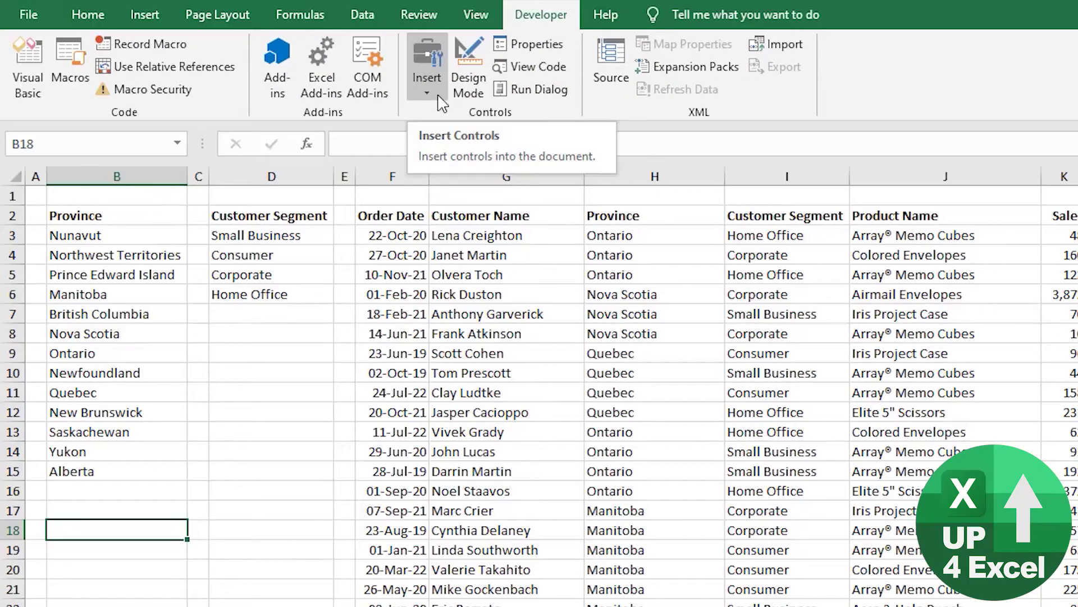
Draw a Form Control combo box over cell B17, widened to fill column B.
click(427, 87)
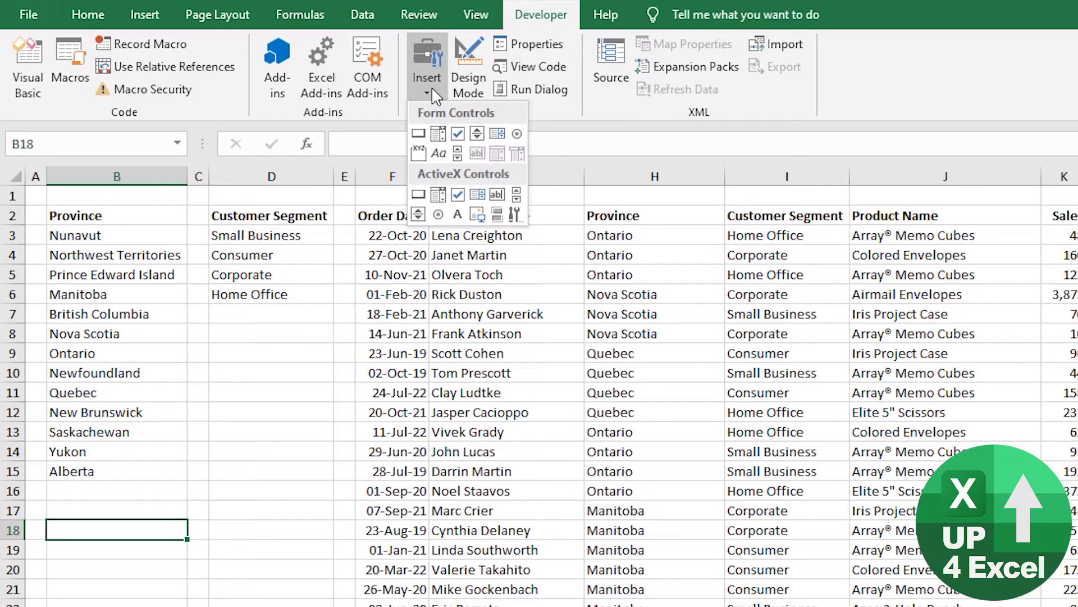
click(438, 135)
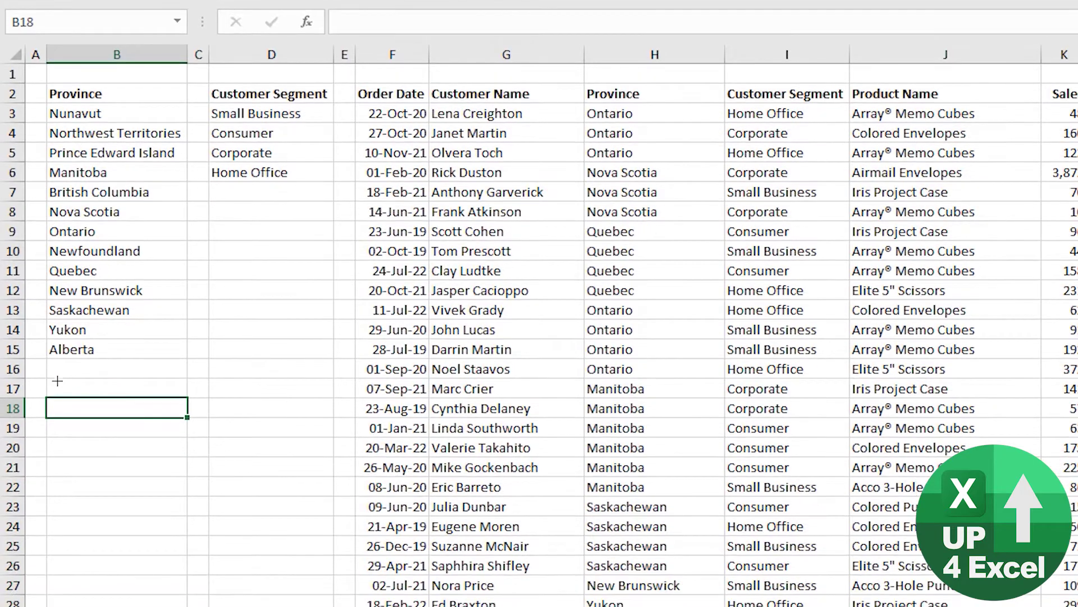
mouse_move(57, 381)
mouse_down()
mouse_move(216, 412)
mouse_move(205, 402)
mouse_up()
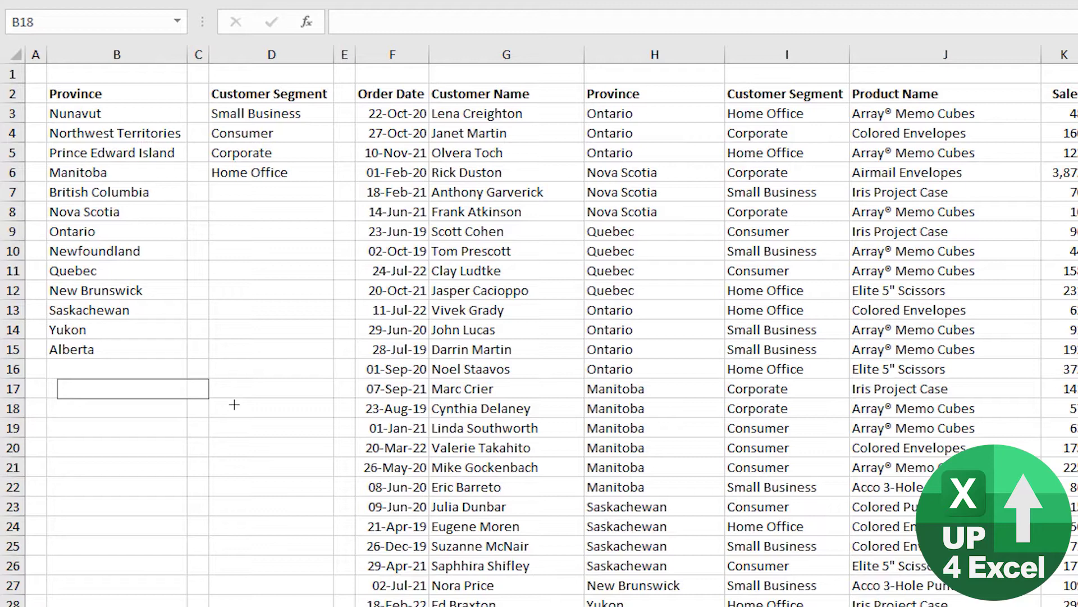
mouse_move(54, 398)
mouse_down()
mouse_move(40, 393)
mouse_move(65, 402)
mouse_move(45, 399)
mouse_up()
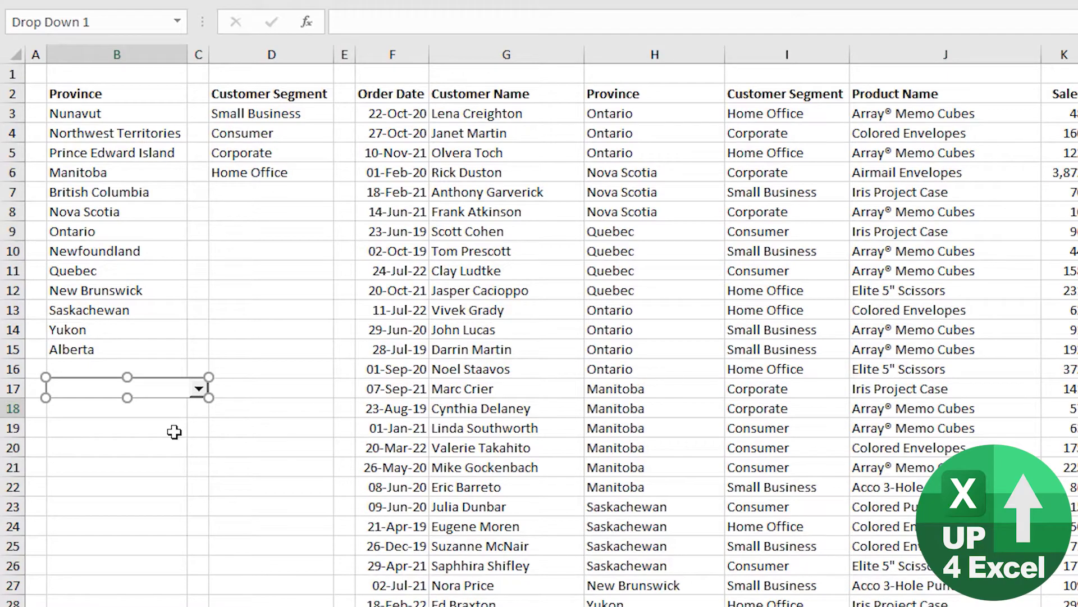
Set Drop Down 1's input range to $B$3:$B$15 and its cell link to $D$17.
right_click(156, 390)
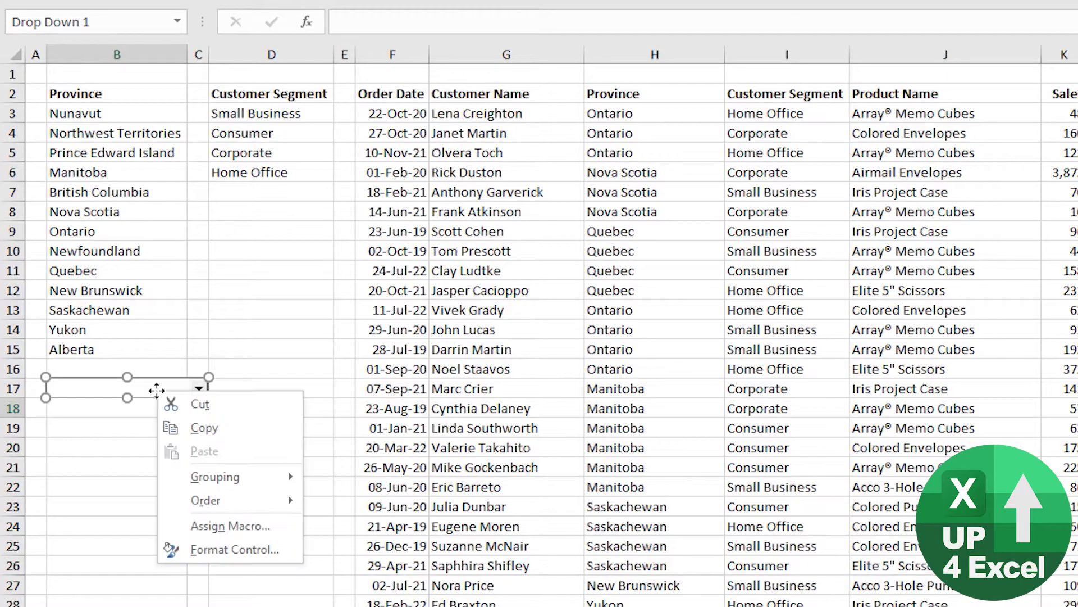
click(243, 555)
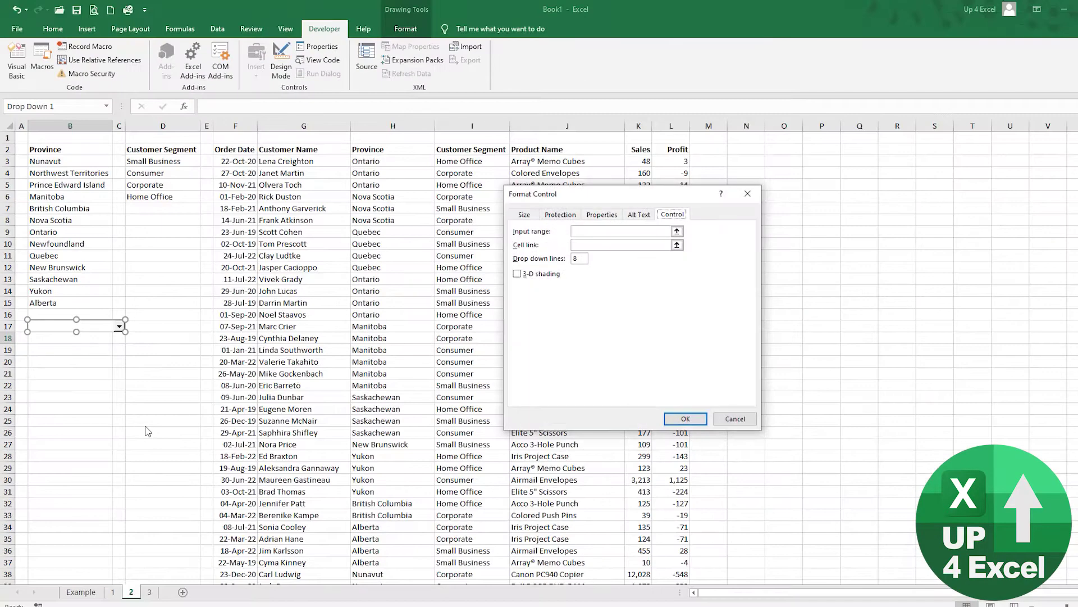
click(627, 231)
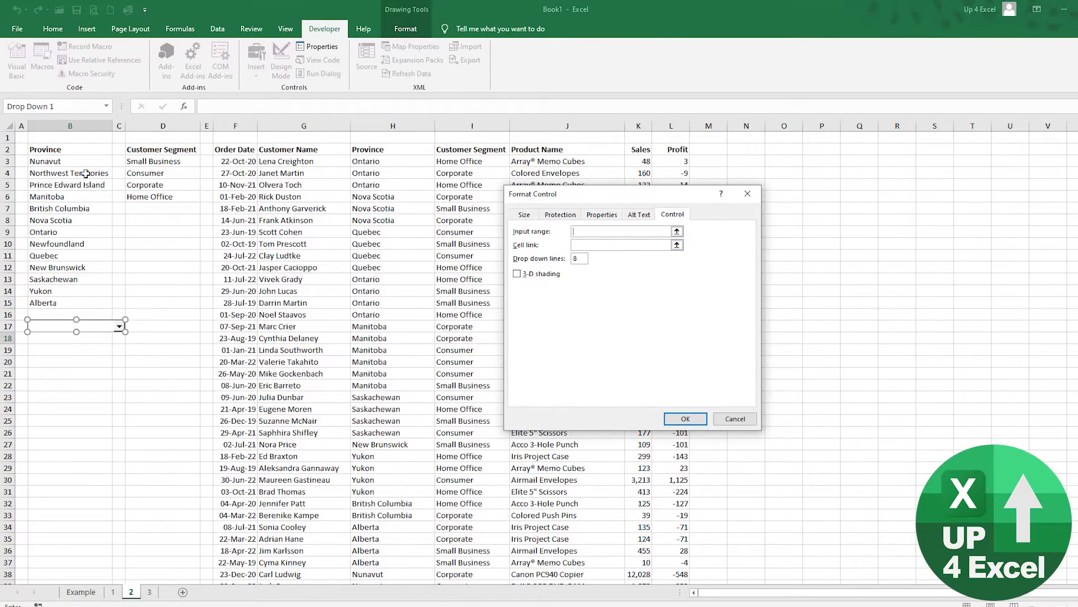
drag(86, 161, 75, 302)
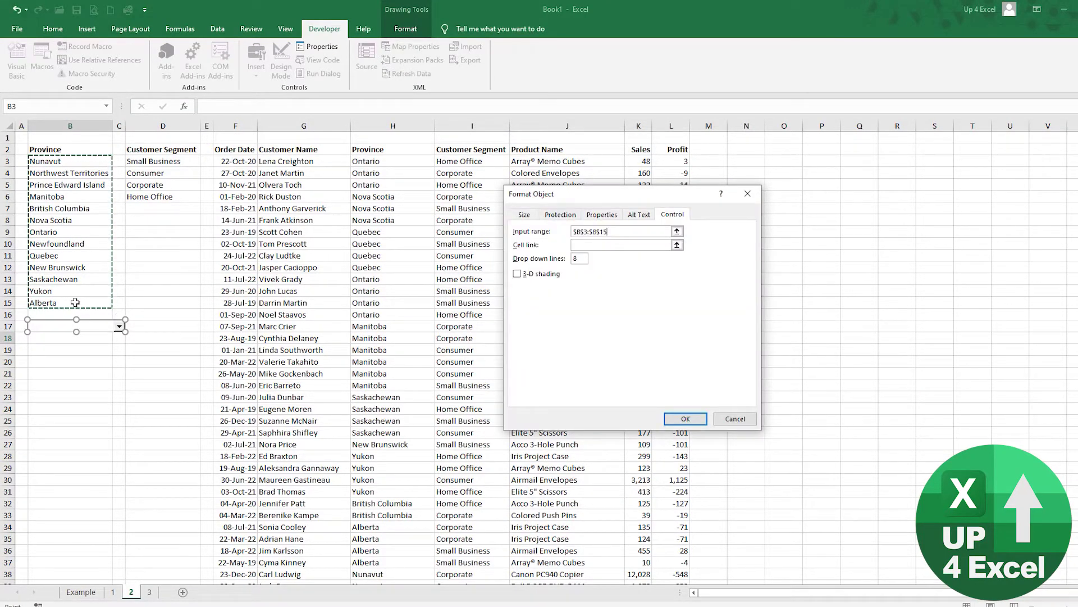
click(601, 244)
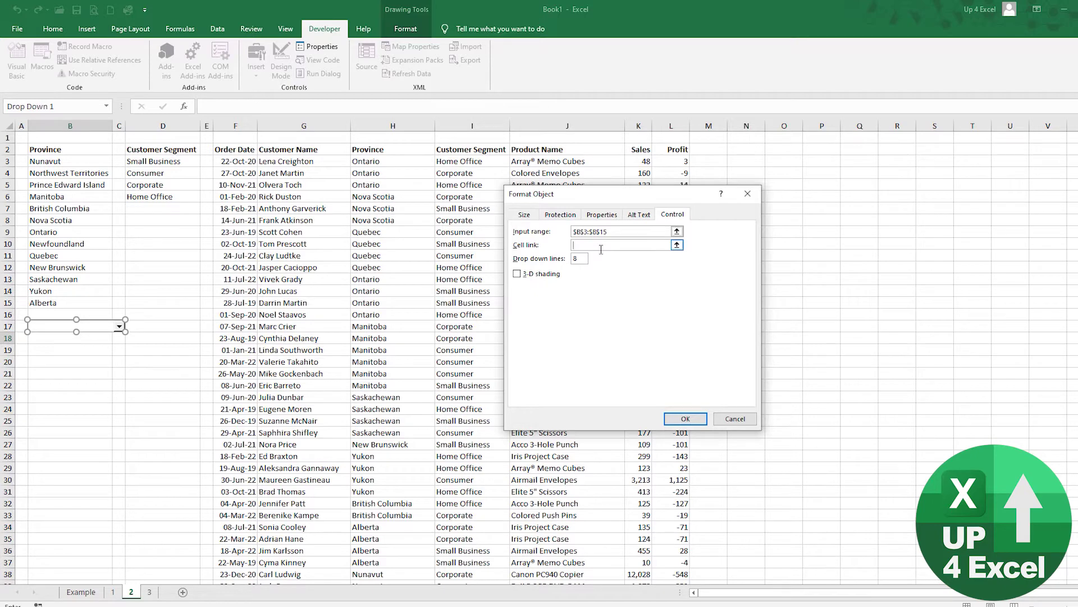
click(163, 326)
click(685, 418)
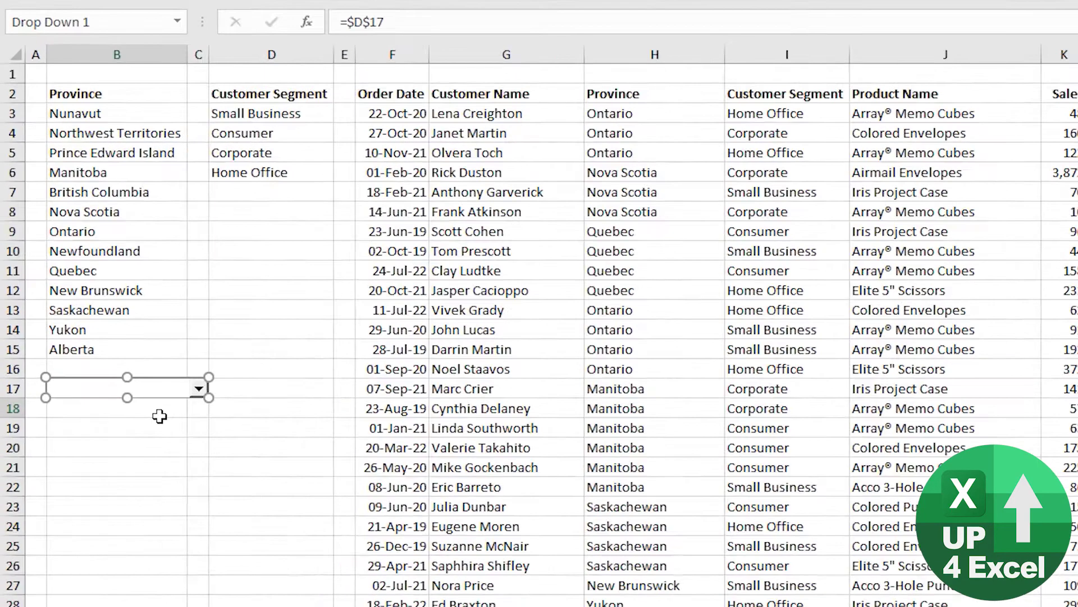
Pick Newfoundland (D17 shows 8), then Nunavut (D17 shows 1) from the new combo box.
click(95, 341)
click(198, 392)
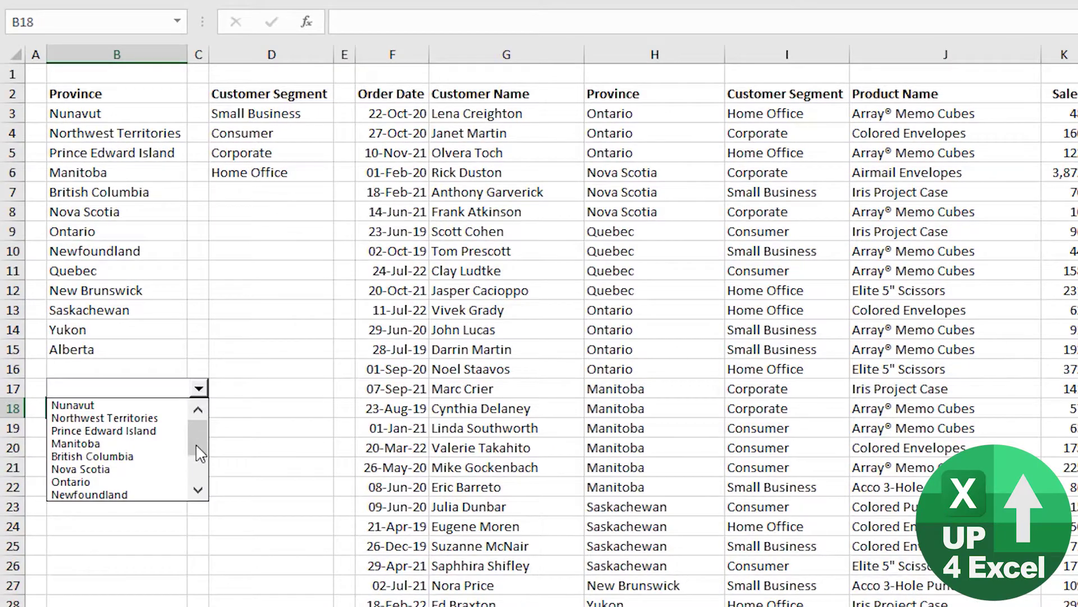
drag(197, 450, 197, 458)
click(123, 457)
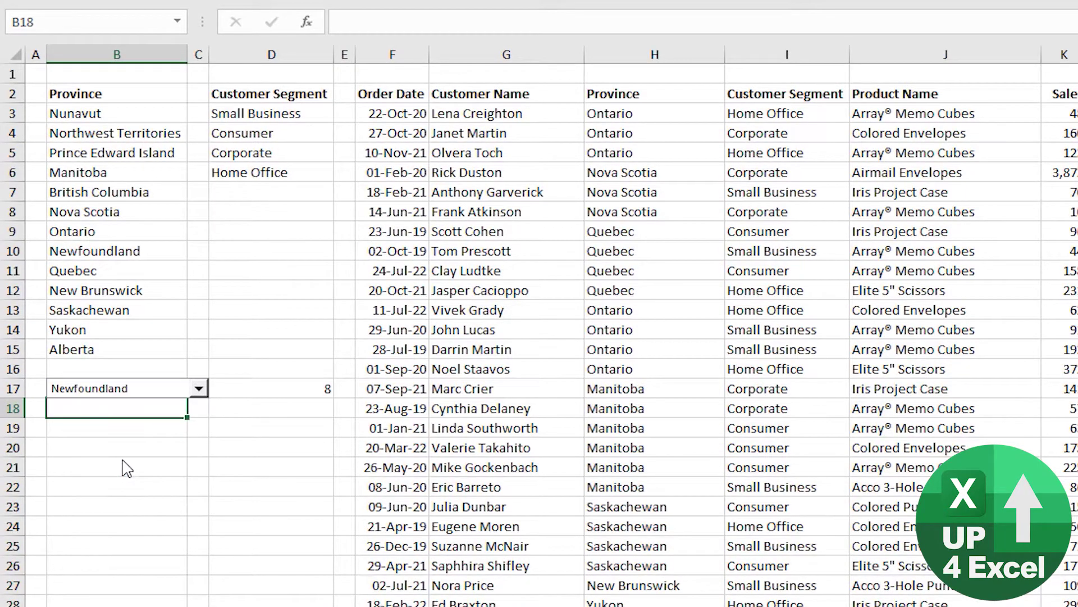
click(268, 395)
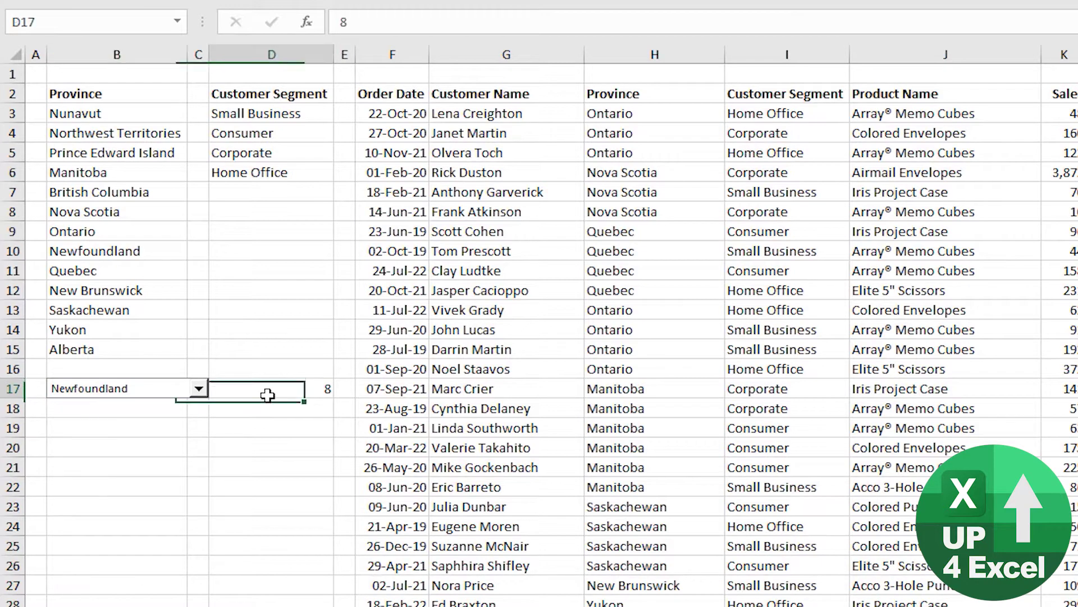
click(199, 389)
drag(197, 458, 195, 426)
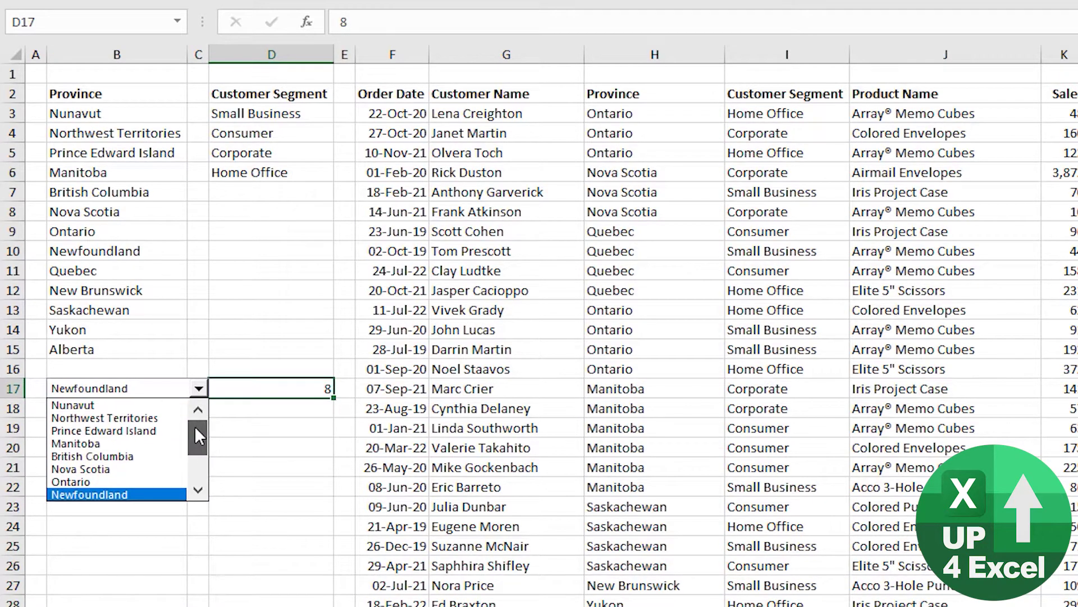
click(136, 409)
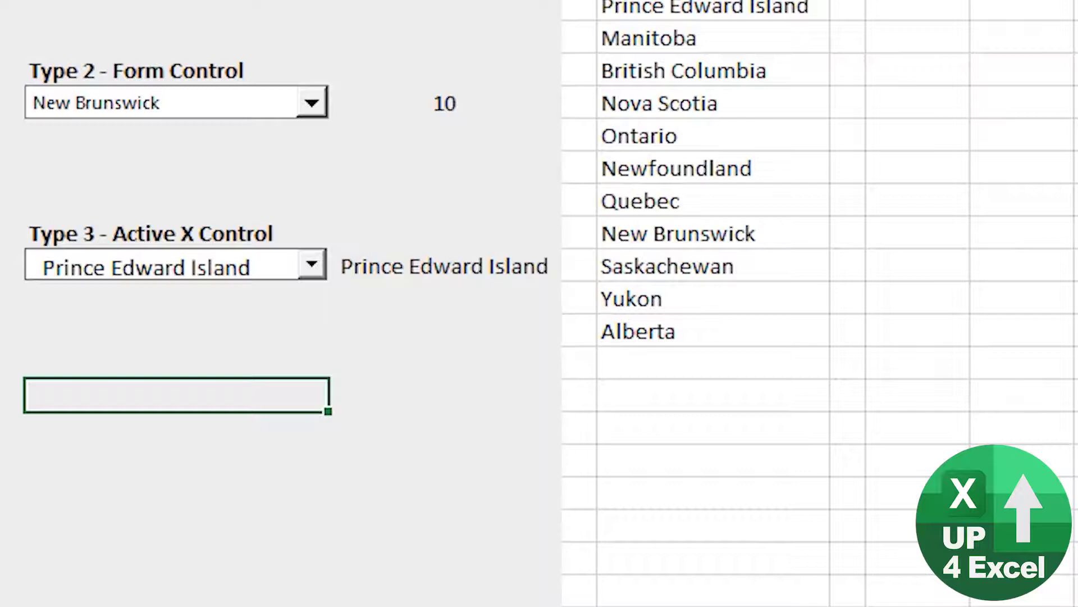
Choose Prince Edward Island in the example's Form Control combo box.
click(312, 267)
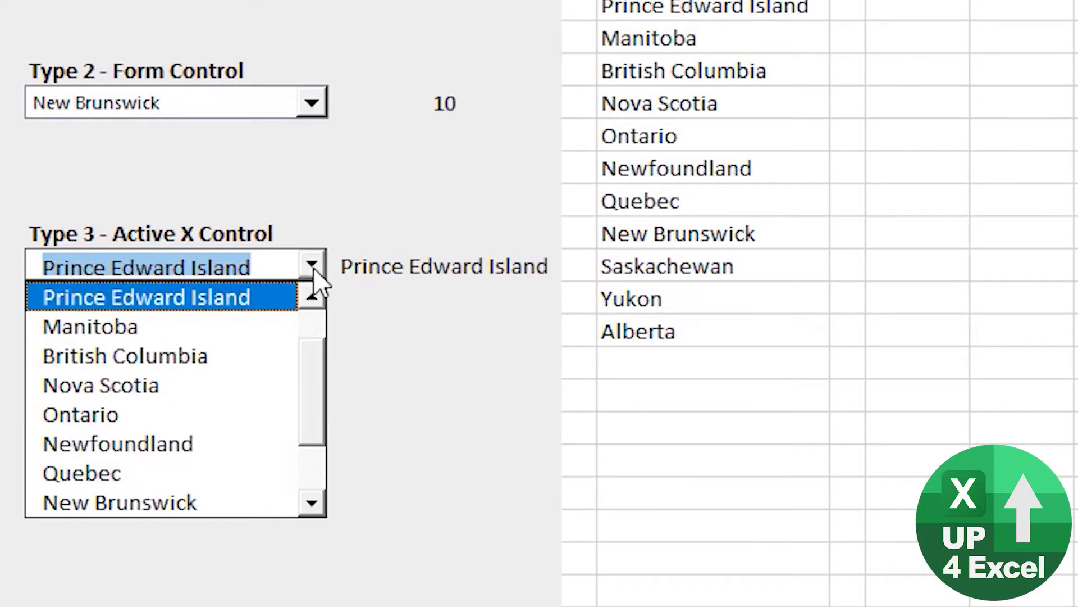
click(312, 267)
click(311, 102)
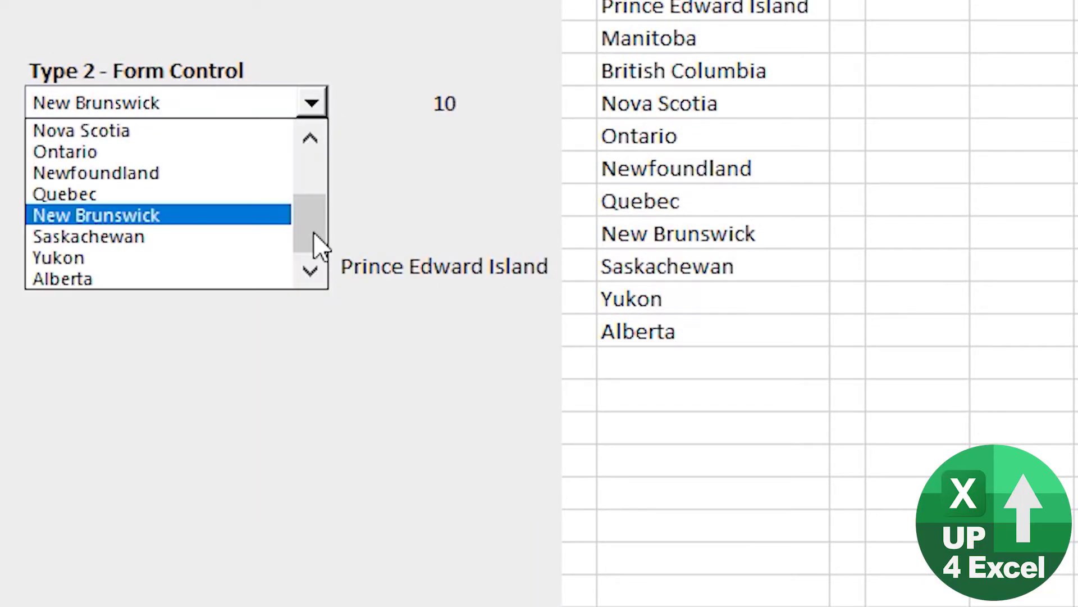
drag(314, 231, 320, 178)
click(221, 173)
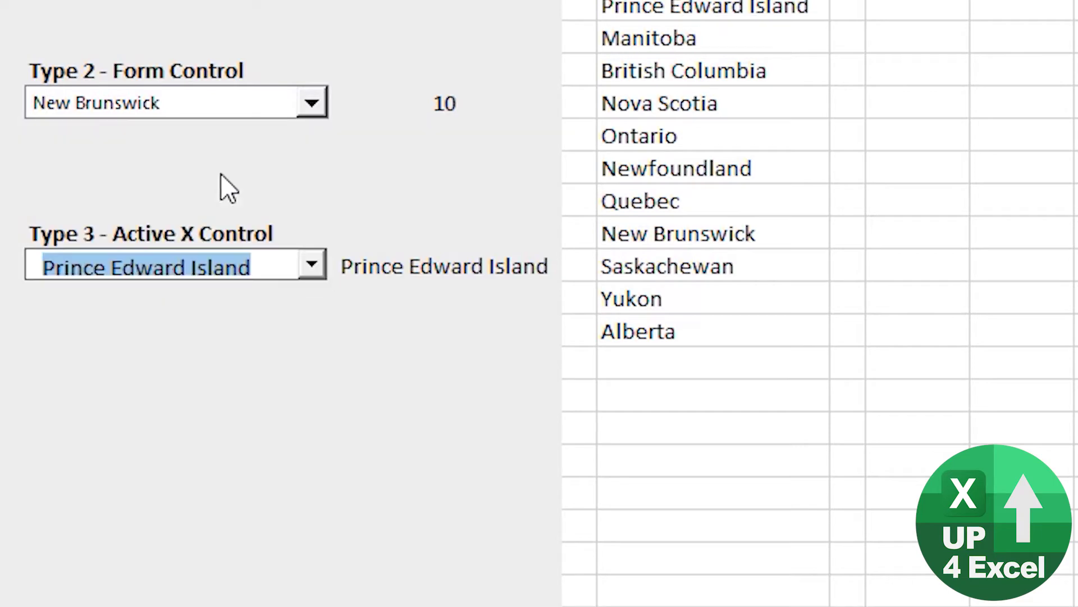
Open Assign Macro for the form control, cancel it, and deselect the control.
right_click(213, 96)
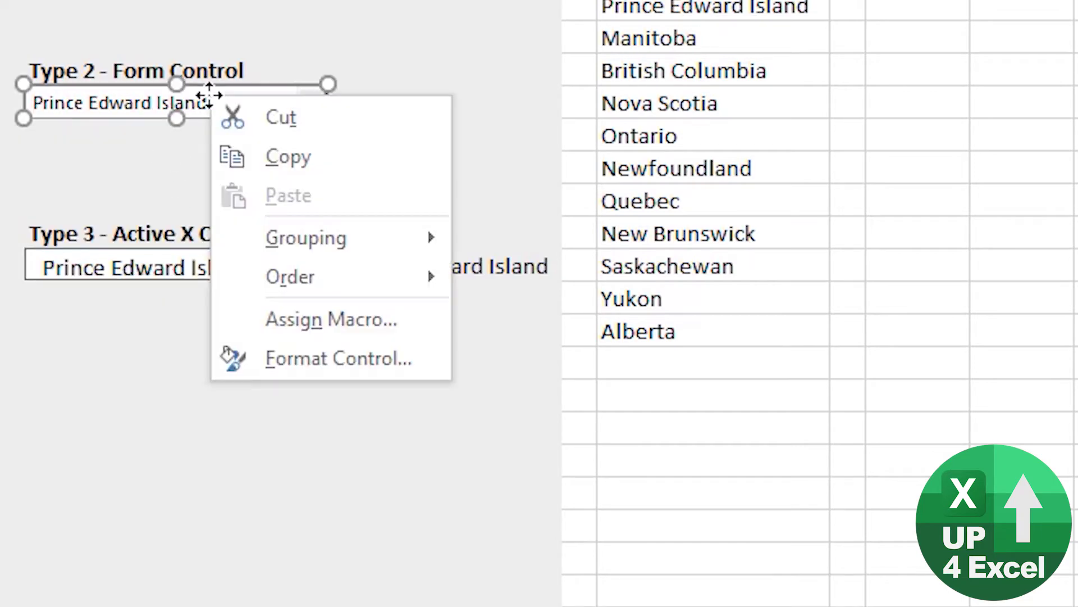
click(342, 328)
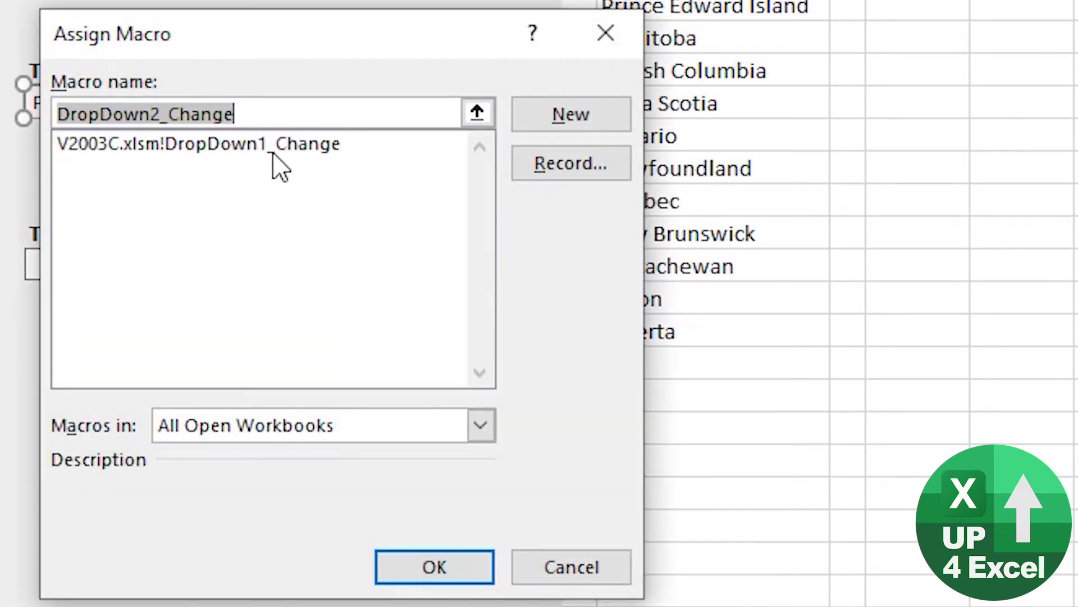
click(572, 568)
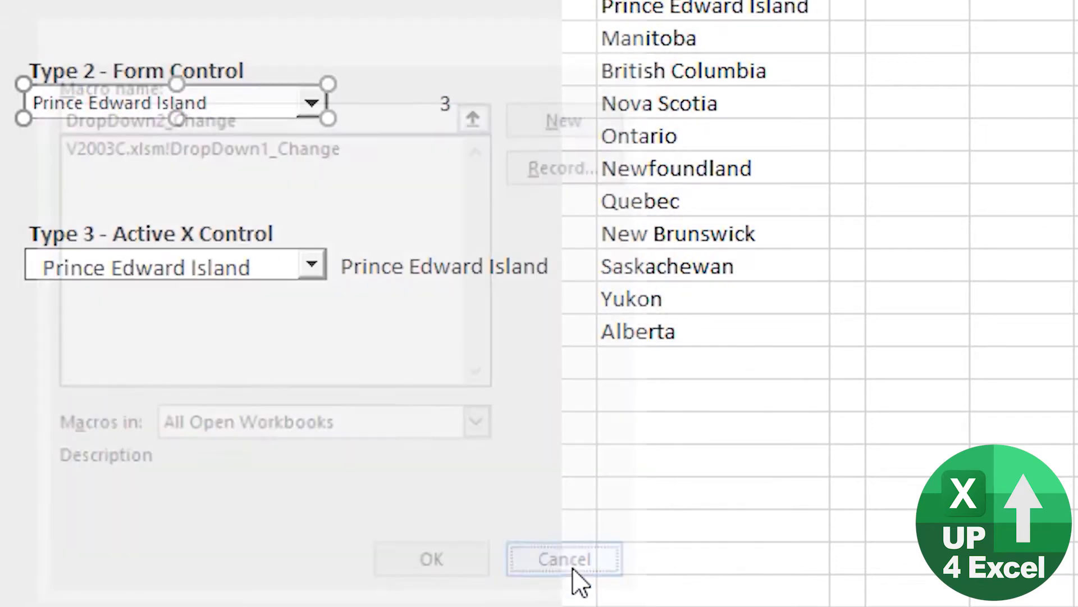
key(Escape)
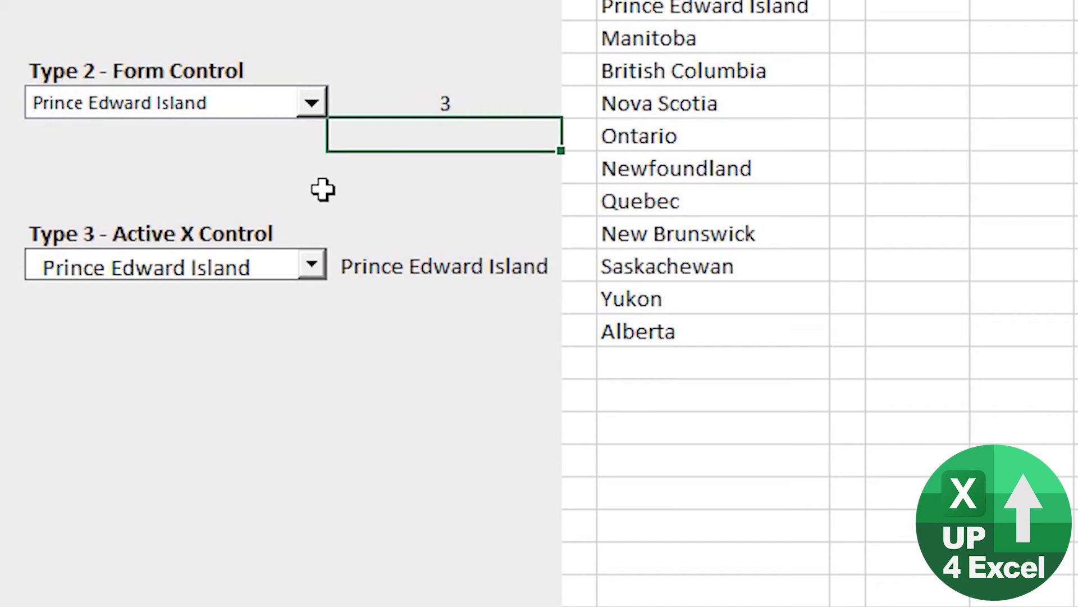
Choose Newfoundland in the example combo box and inspect its linked cell showing 8.
click(310, 104)
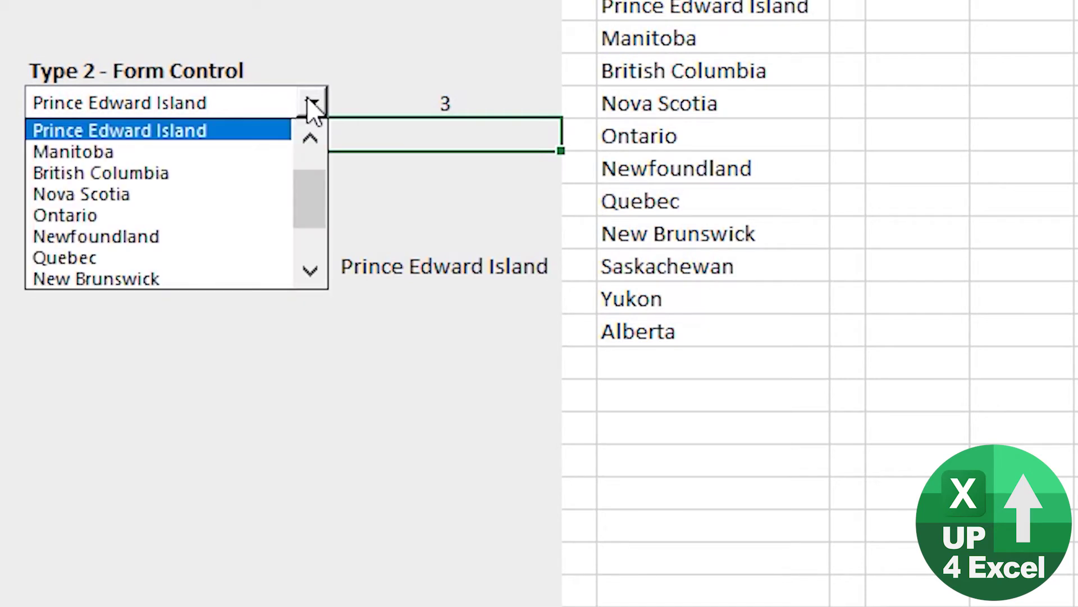
drag(299, 199, 303, 224)
click(205, 212)
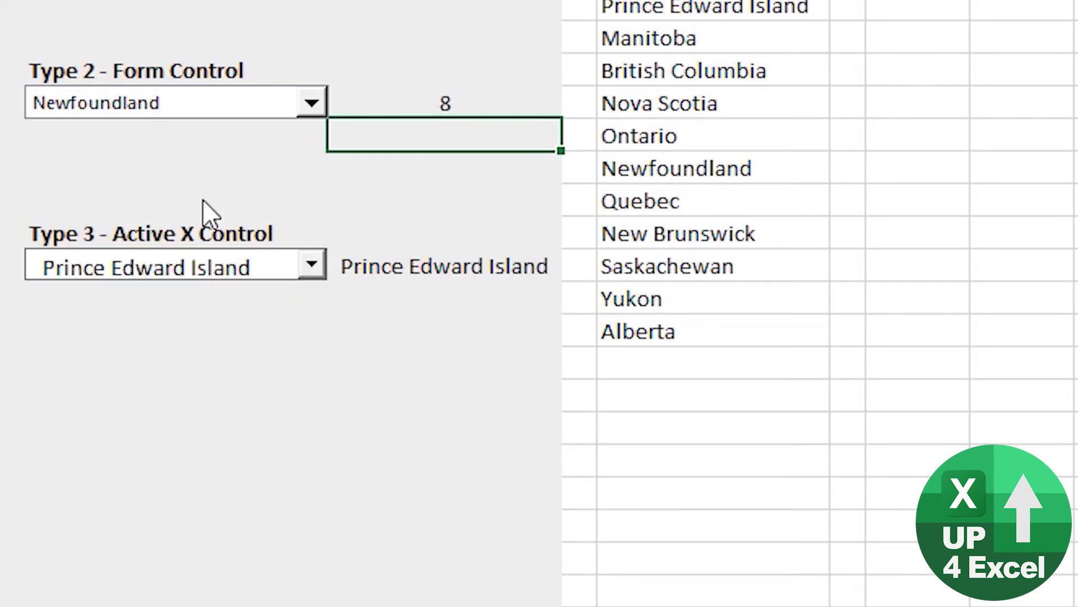
click(404, 105)
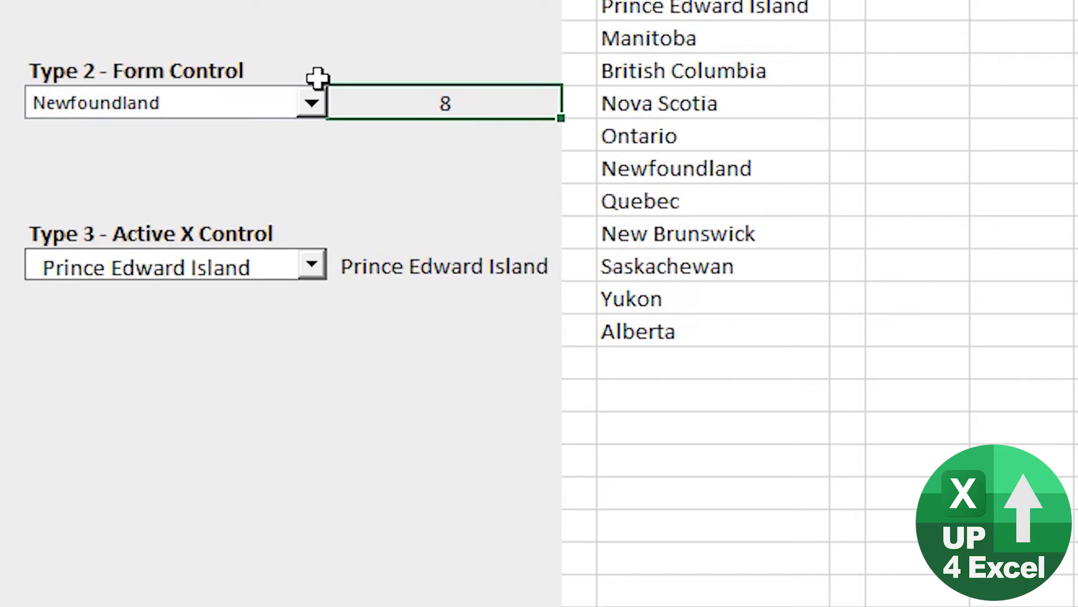
click(436, 200)
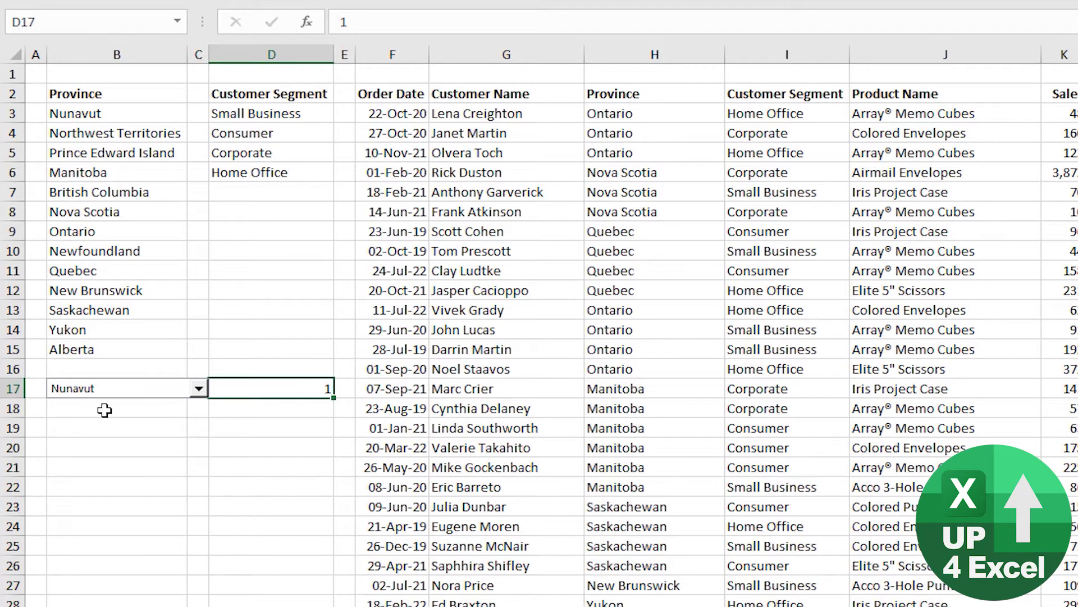
Set Drop Down 1 to Prince Edward Island so D17 reads 3.
click(198, 389)
click(137, 433)
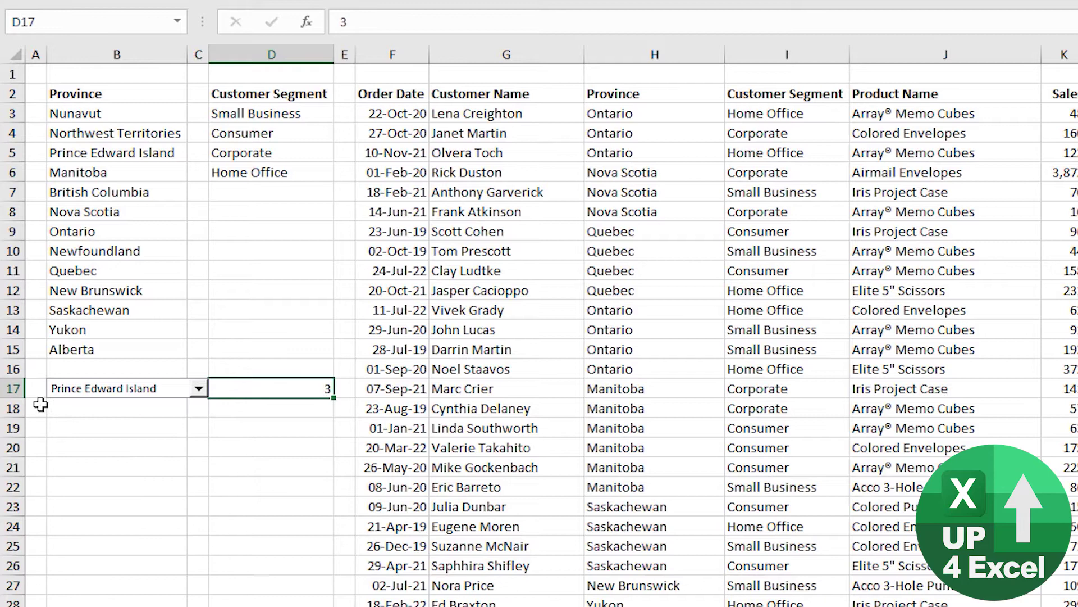
click(85, 416)
Reposition Drop Down 1 so it sits neatly over cell B17.
right_click(112, 388)
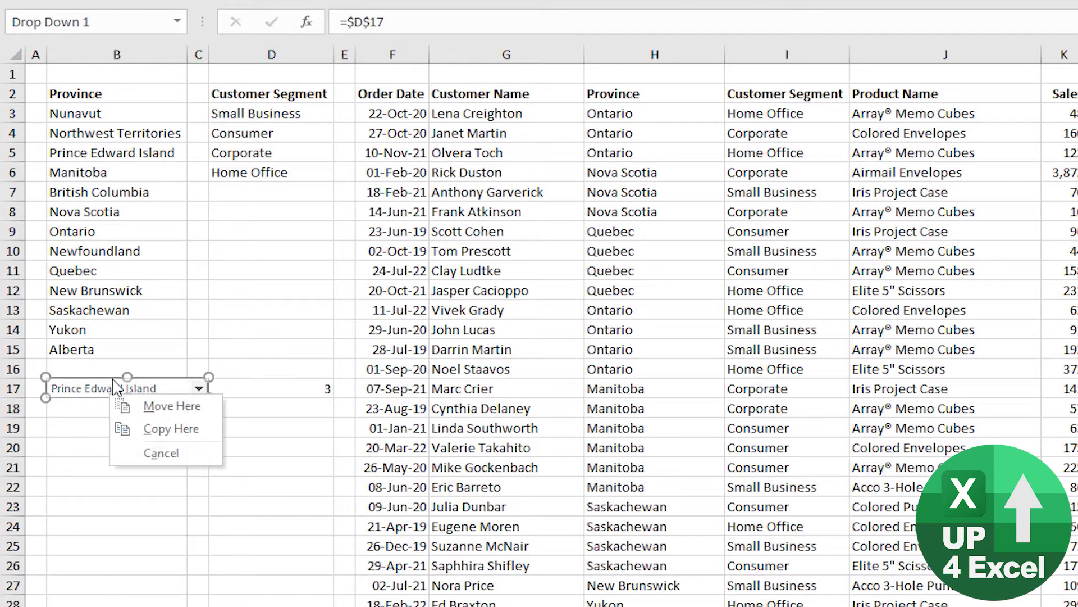
key(Escape)
mouse_move(111, 378)
mouse_down()
mouse_move(186, 339)
mouse_move(142, 366)
mouse_move(179, 357)
mouse_move(124, 386)
mouse_up()
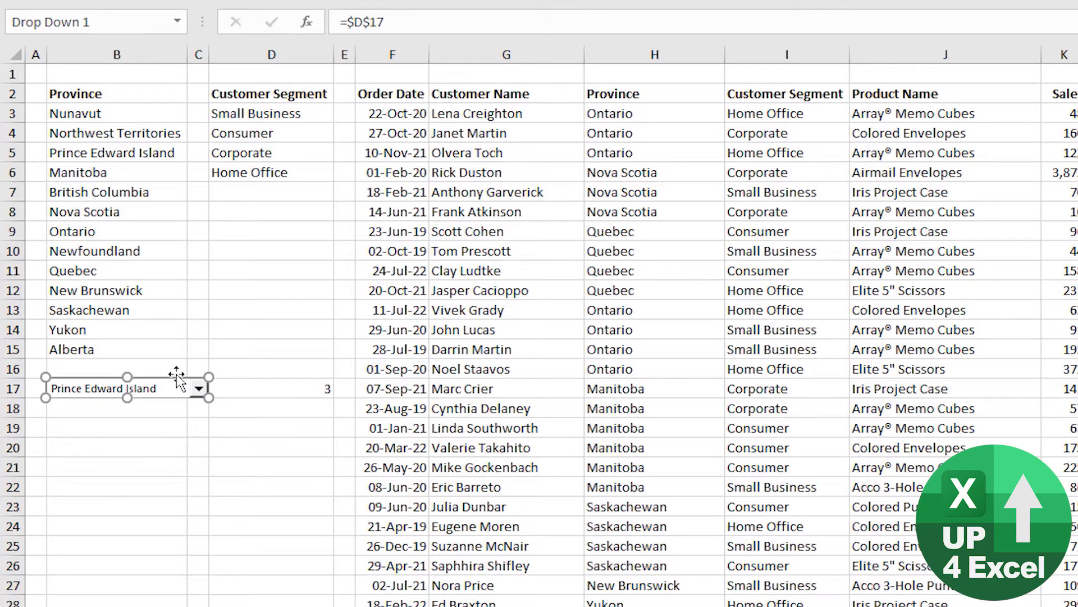
Check D17's index, then start an =OFFSET( formula in D18, removing the doubled equals sign.
click(171, 413)
click(273, 411)
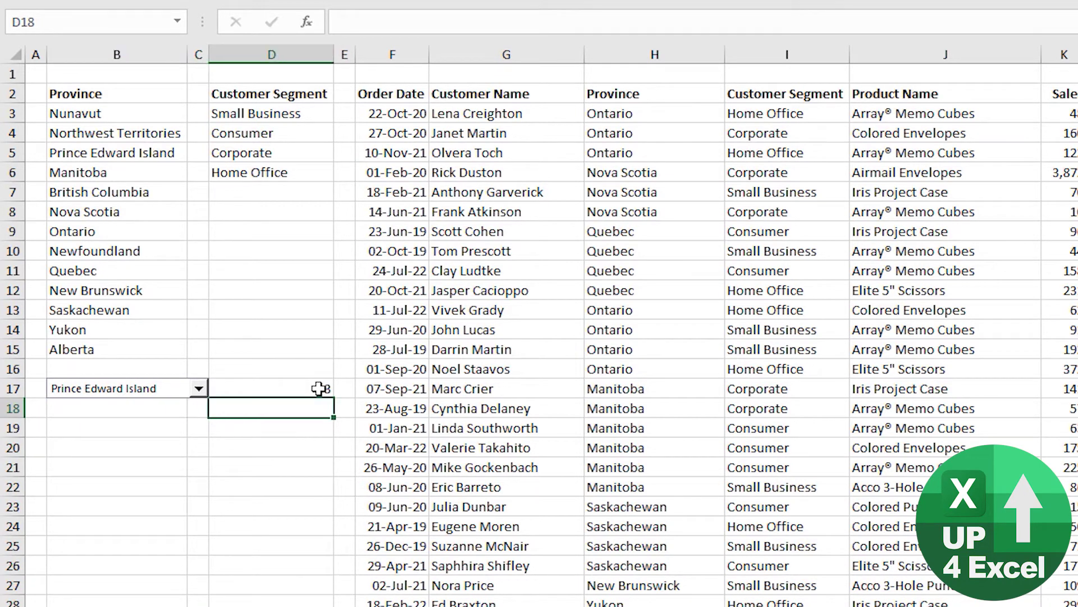
click(318, 388)
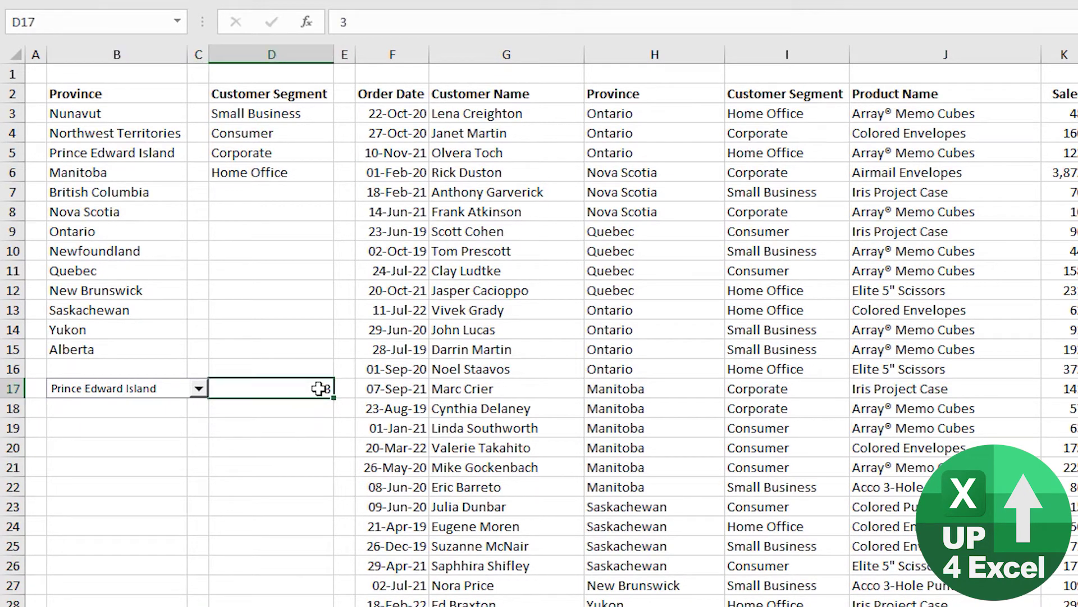
click(278, 412)
text(=)
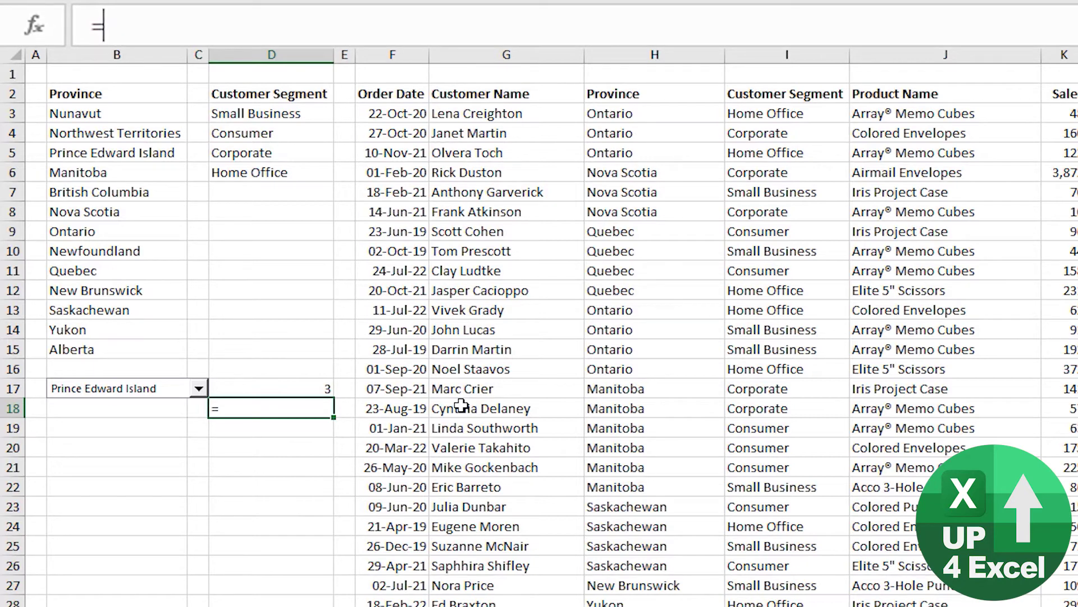
text(=)
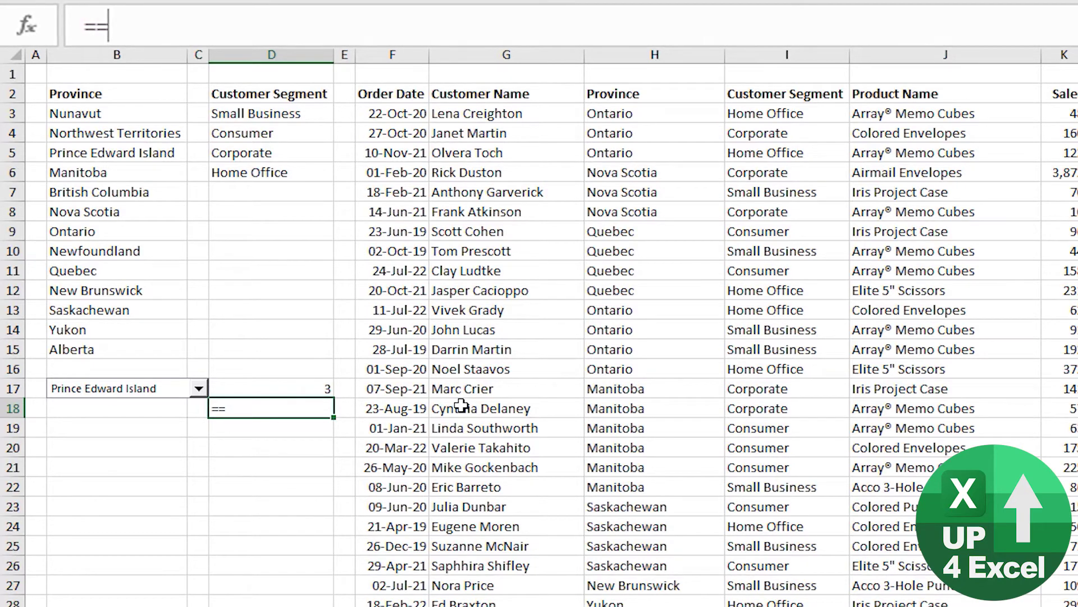
text(offset()
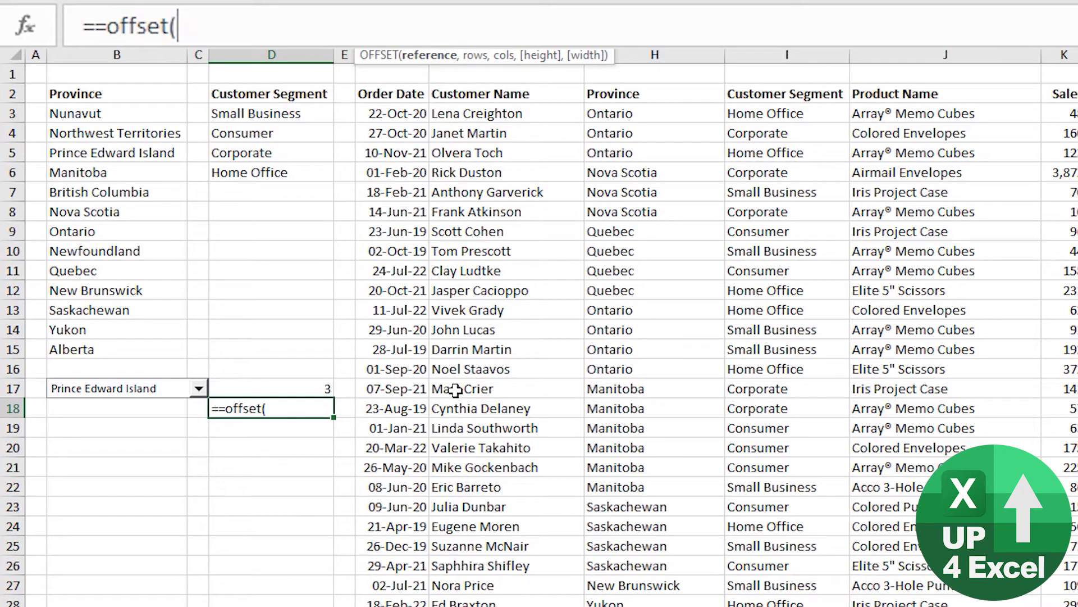
click(107, 25)
key(BackSpace)
Complete D18 as =OFFSET($B$2,D17,0) and test it by choosing Ontario in the drop-down.
click(106, 95)
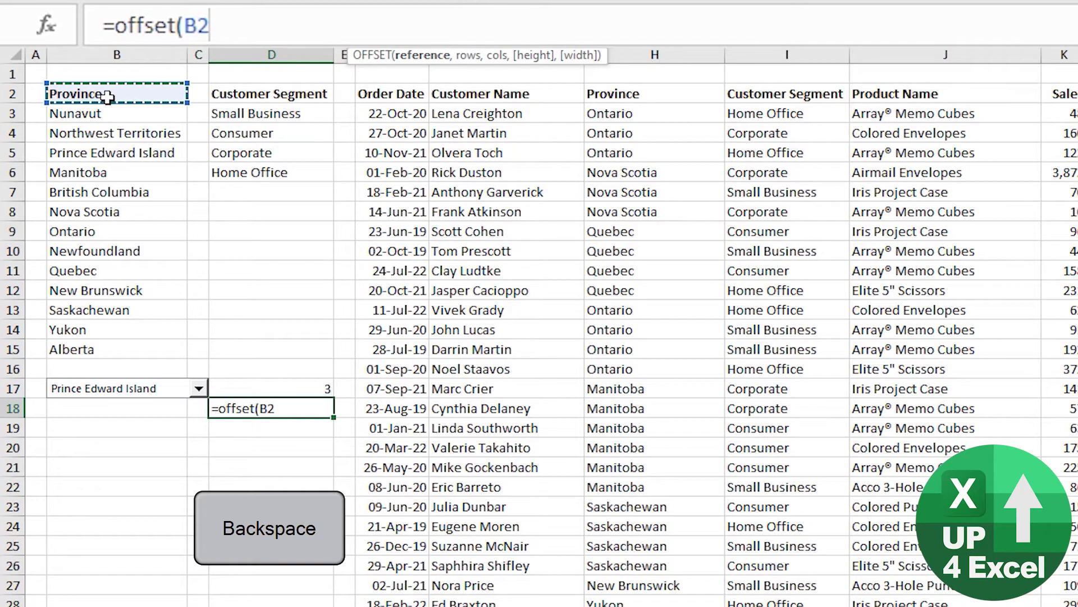
key(F4)
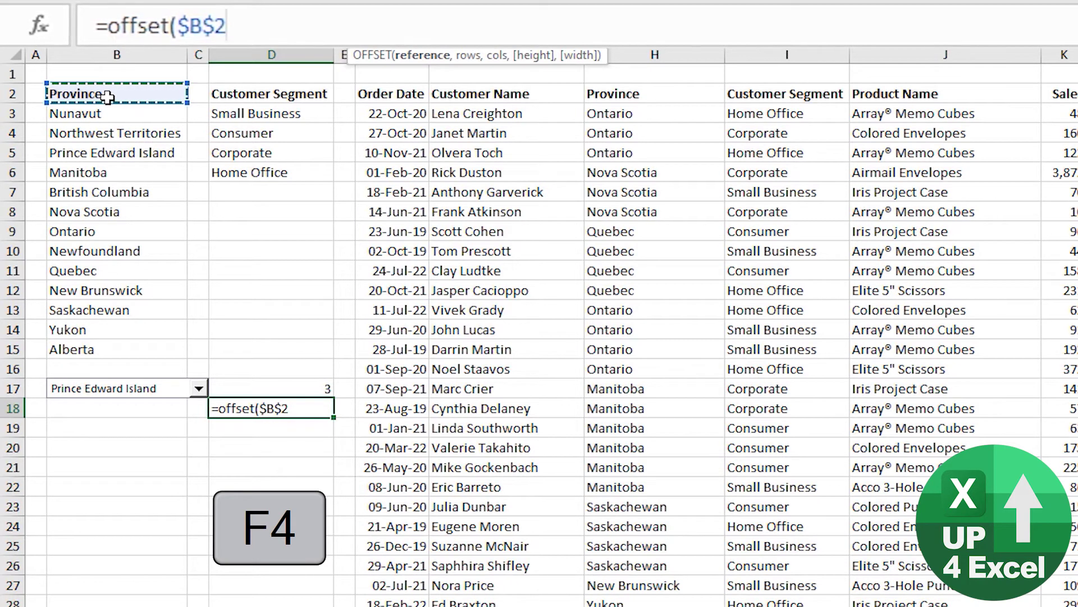
text(,)
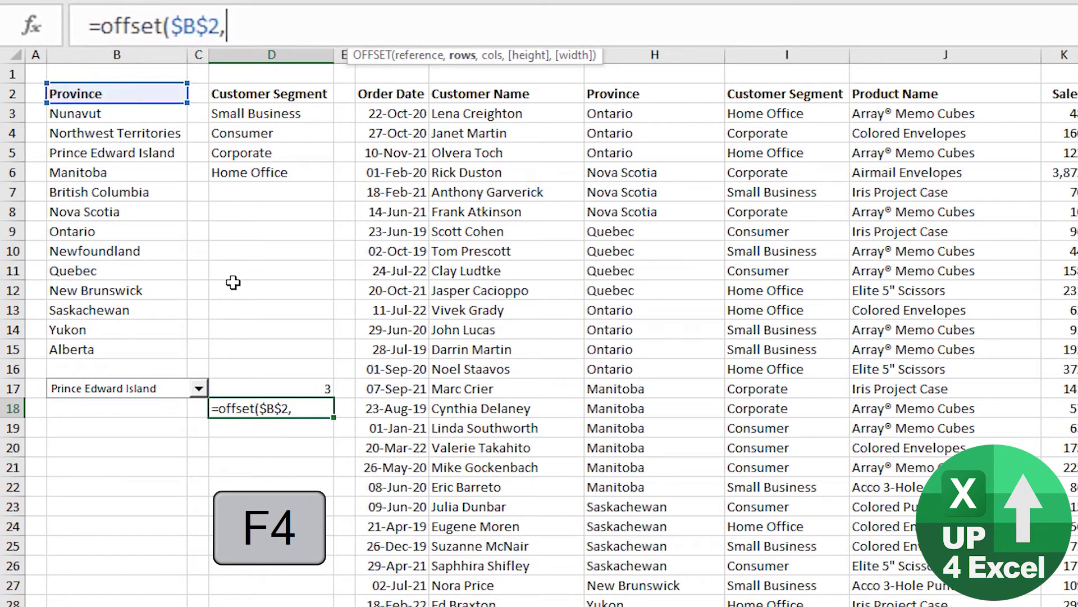
click(262, 390)
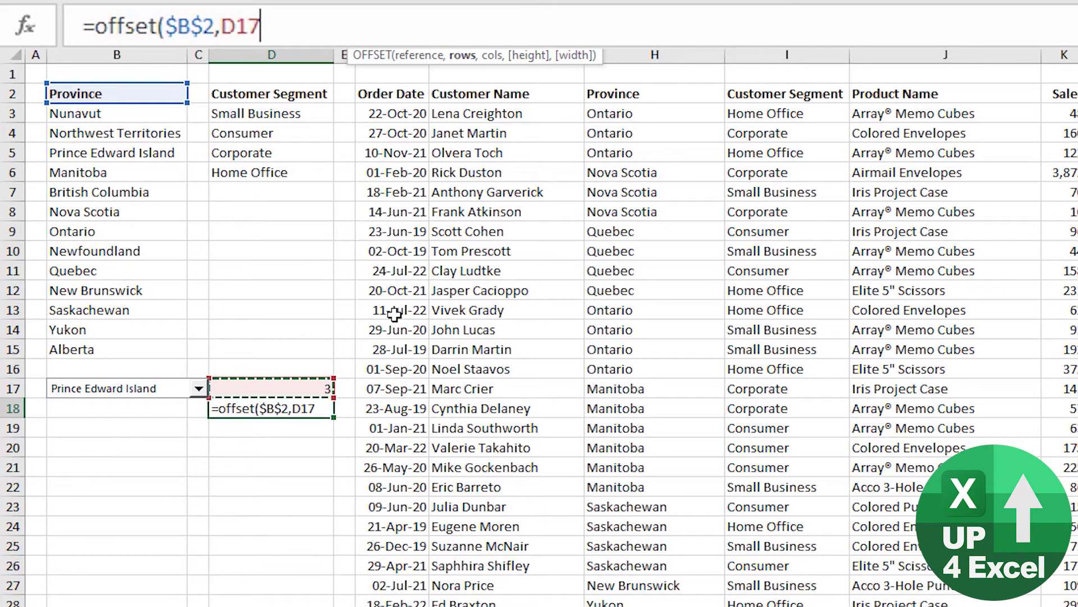
text(,0)
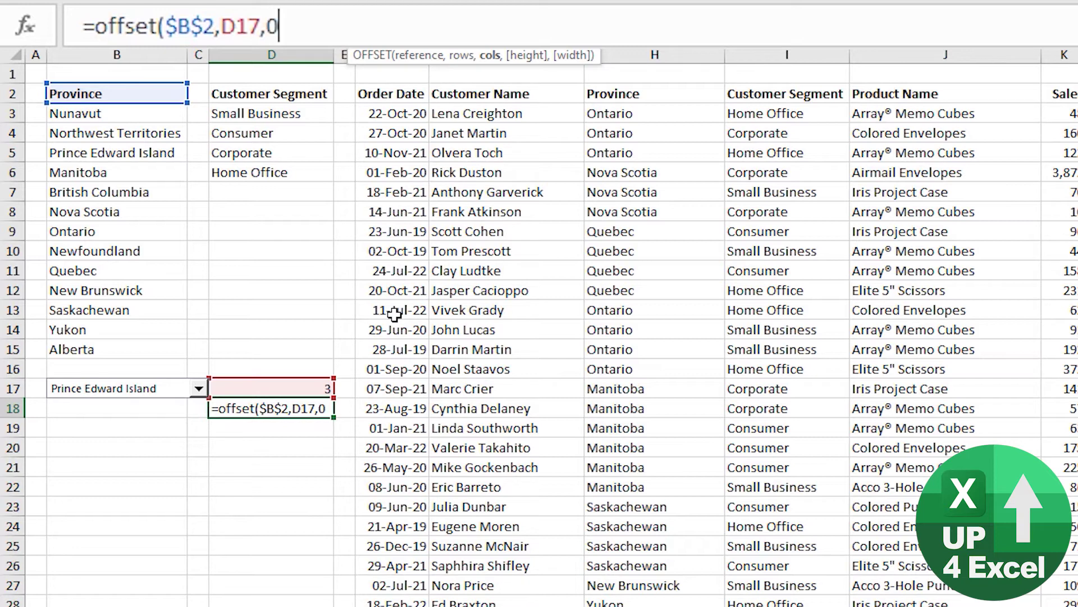
text())
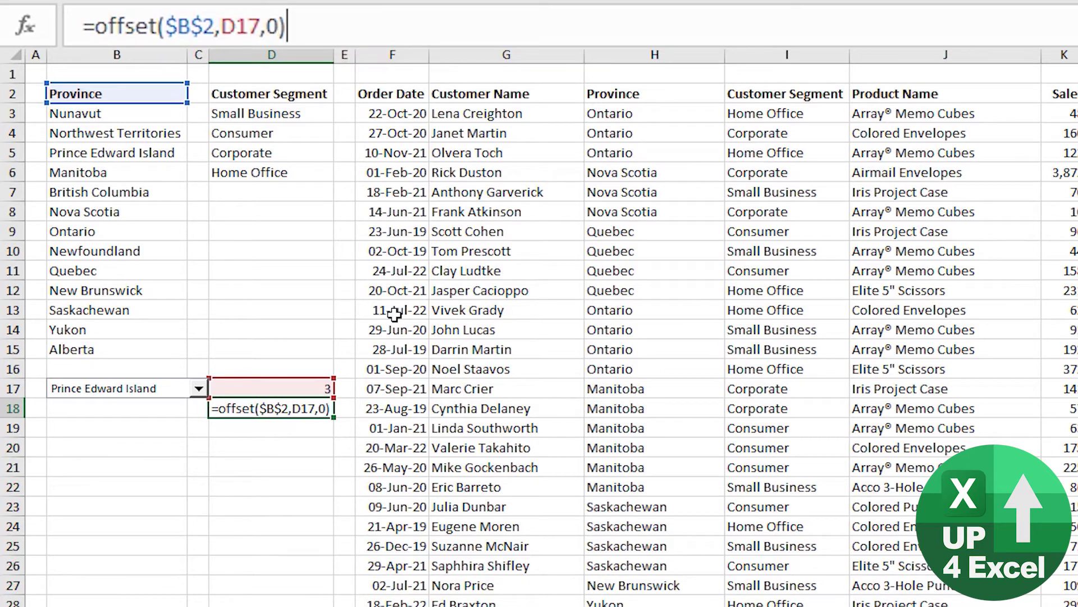
key(Return)
key(Up)
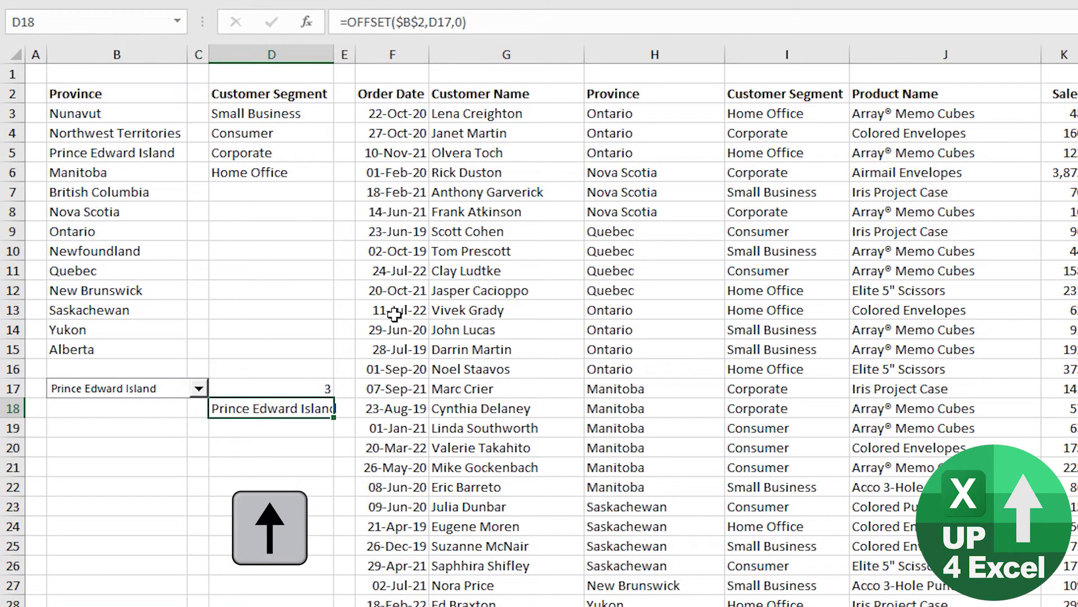
click(199, 389)
click(141, 453)
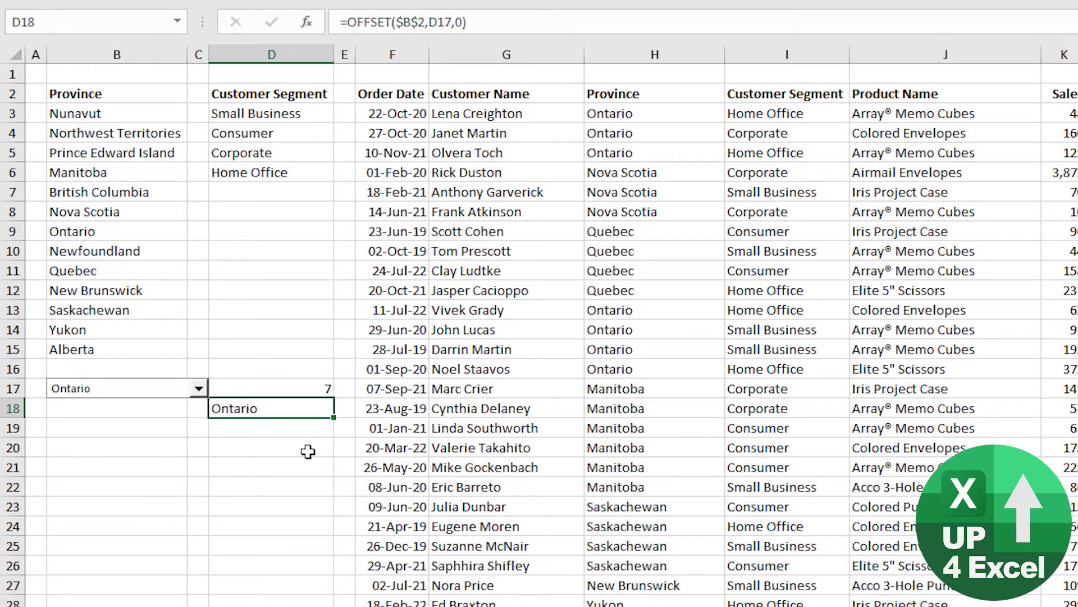
Review the drop-down's Format Control tabs, checking 8 drop-down lines, and enable 3-D shading.
right_click(138, 387)
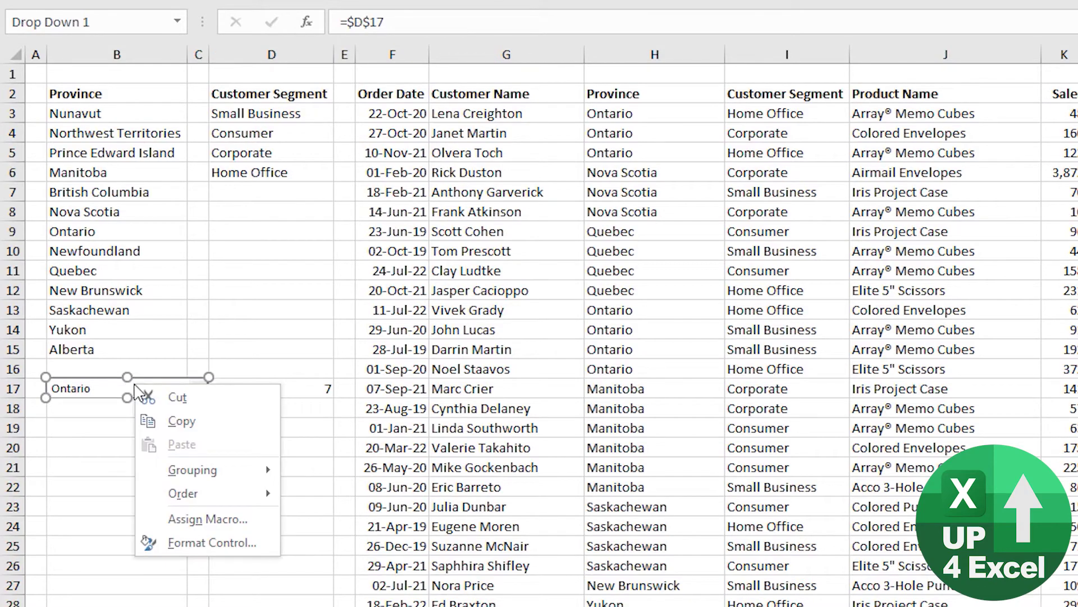
click(212, 542)
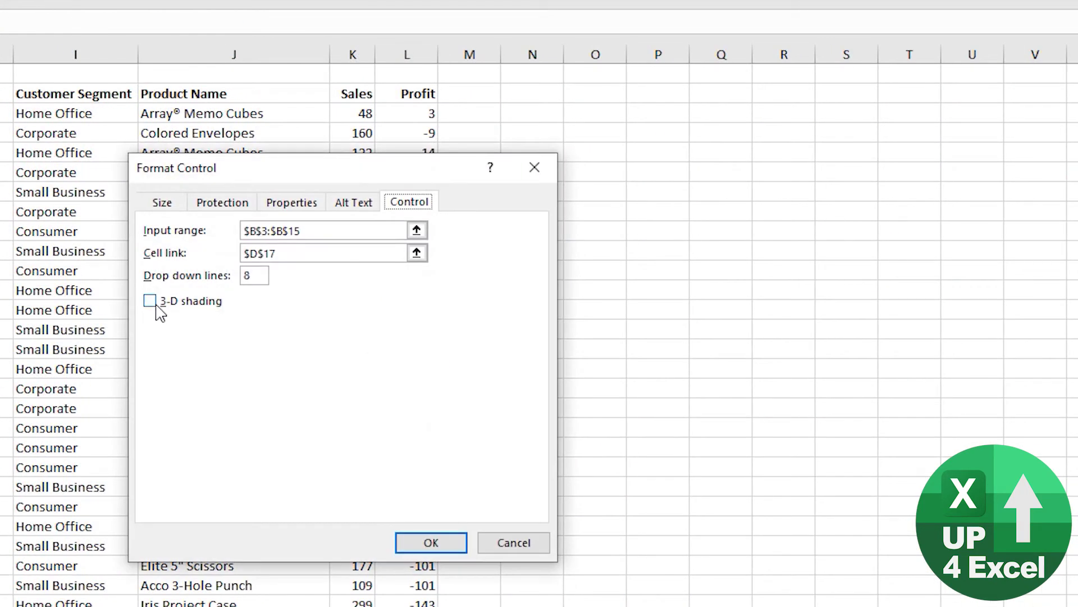
click(151, 303)
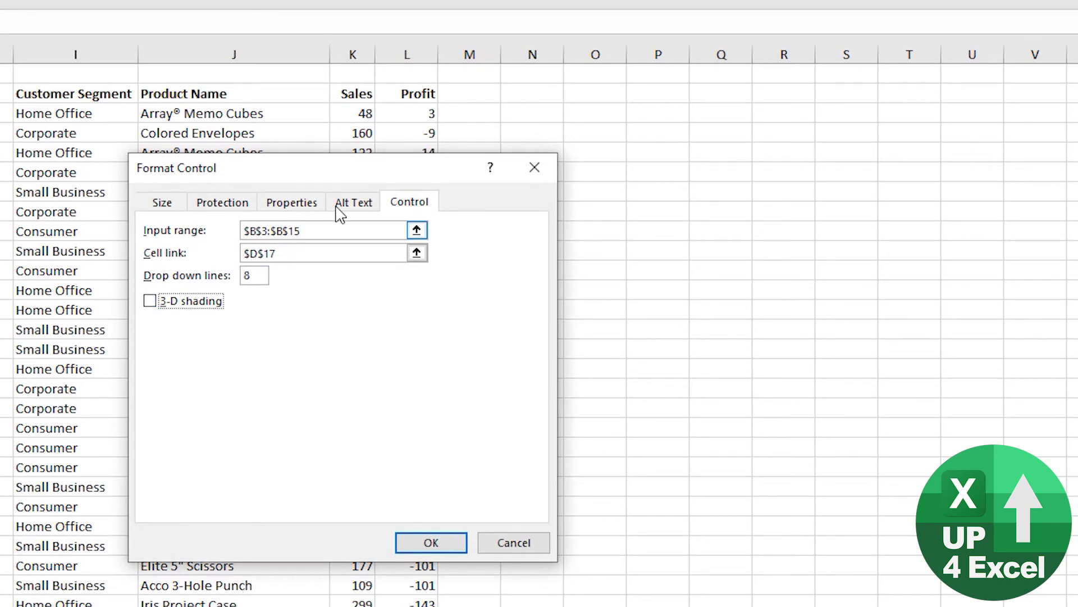
click(359, 205)
click(297, 215)
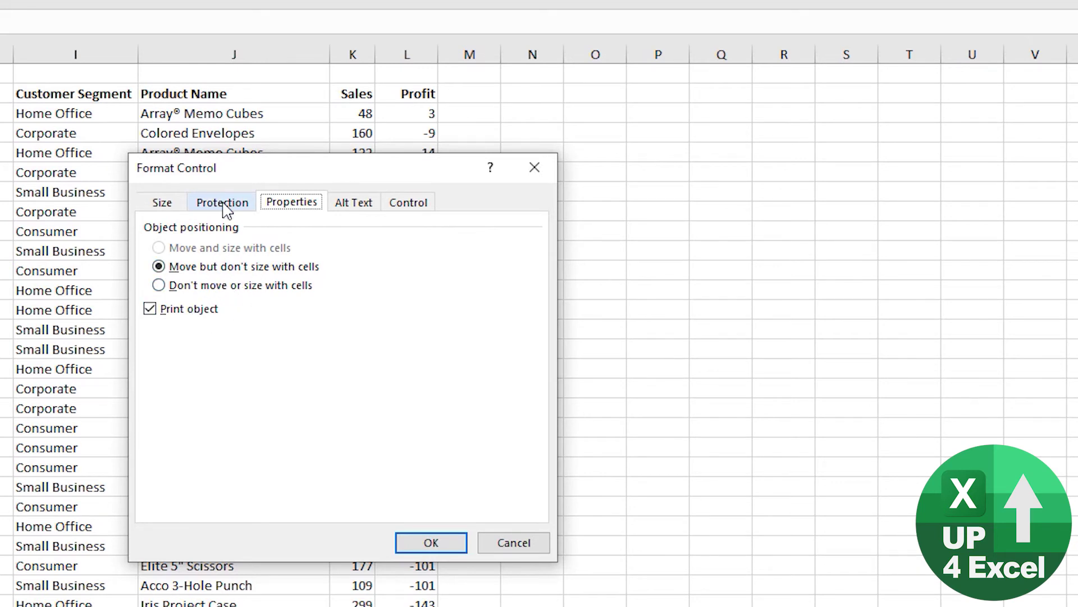
click(162, 202)
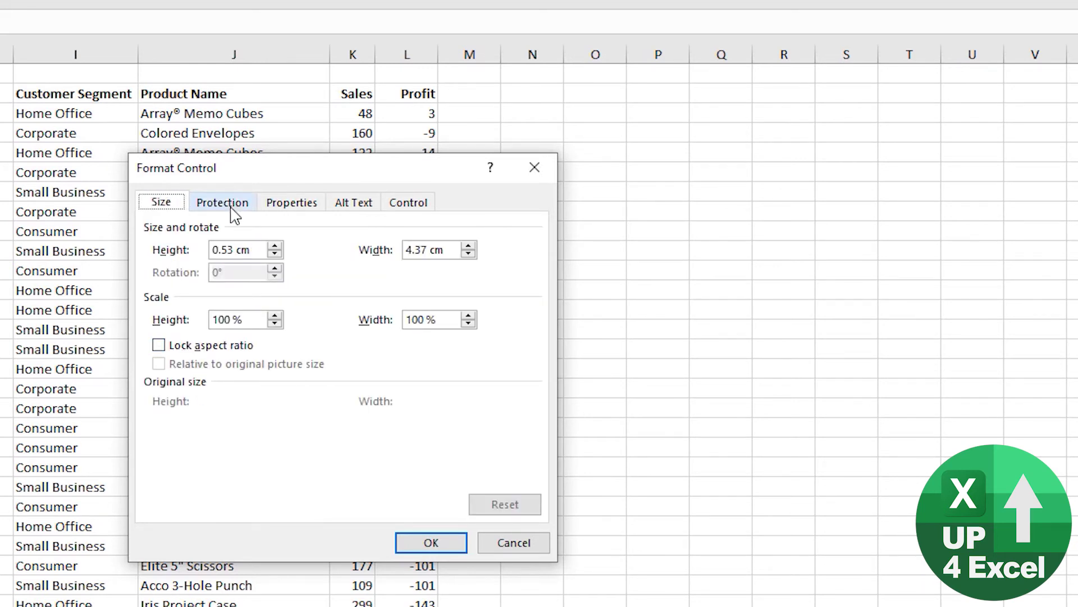
click(387, 203)
click(345, 203)
click(399, 205)
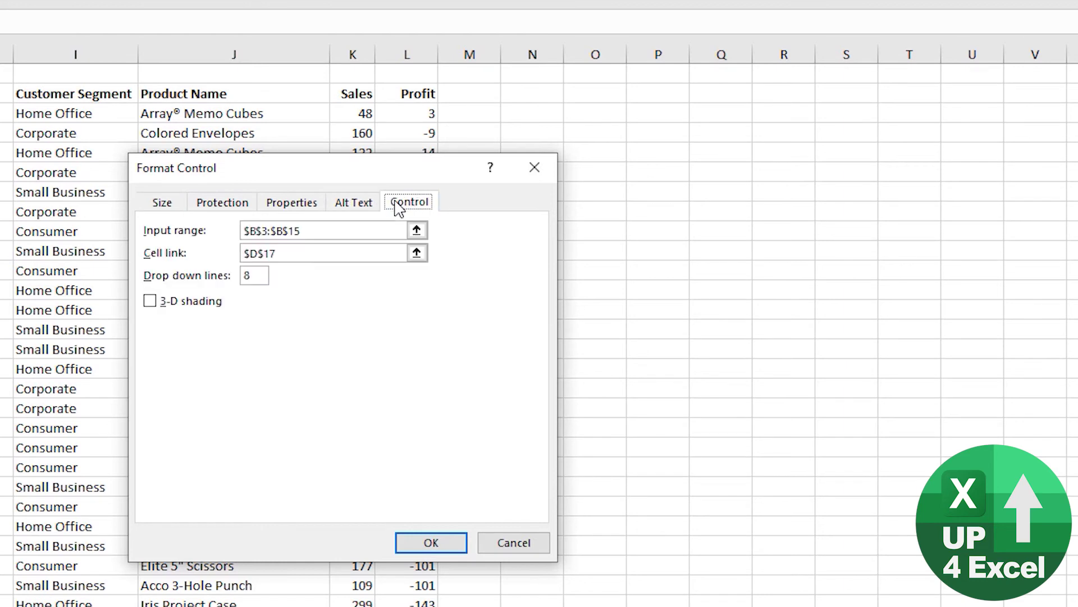
click(258, 276)
click(164, 303)
click(432, 542)
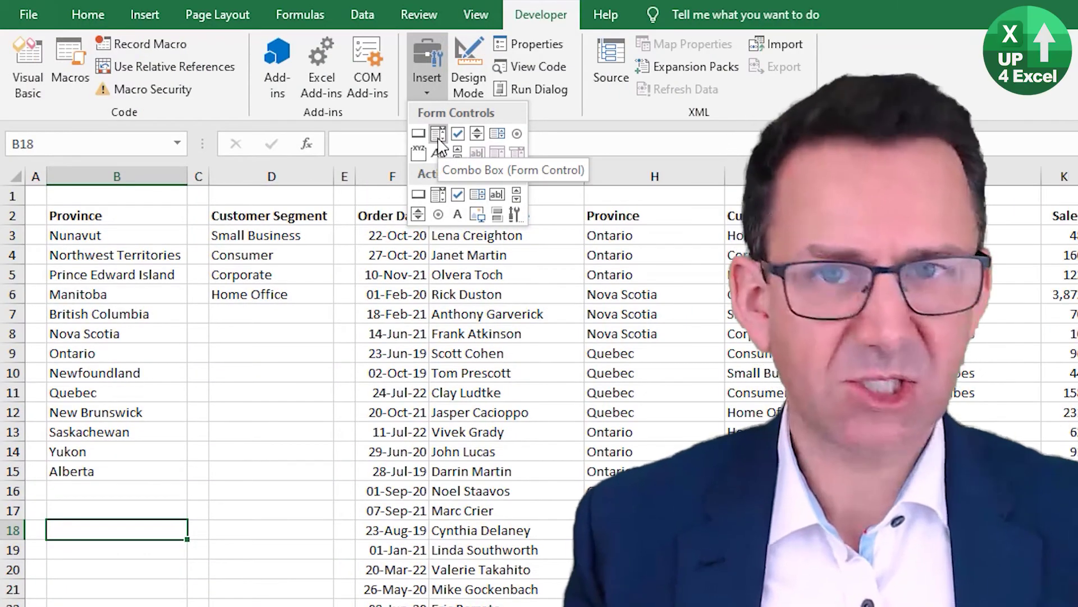
Draw a new combo box over B17 with input $B$3:$B$15 and link $D$17, then open its list.
click(438, 135)
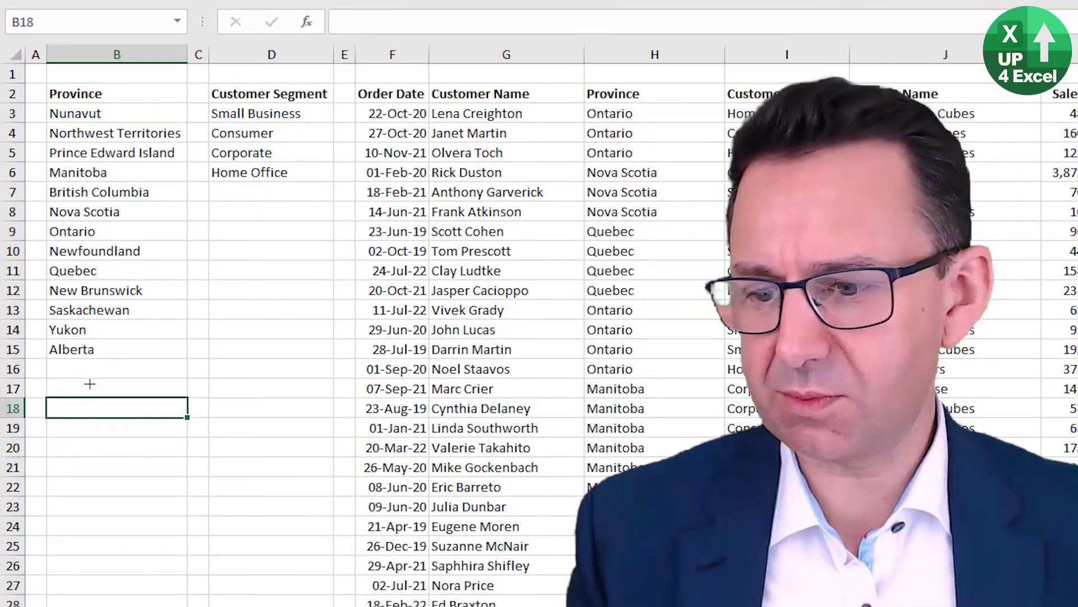
mouse_move(56, 377)
mouse_down()
mouse_move(212, 415)
mouse_move(203, 405)
mouse_move(301, 405)
mouse_move(233, 404)
mouse_up()
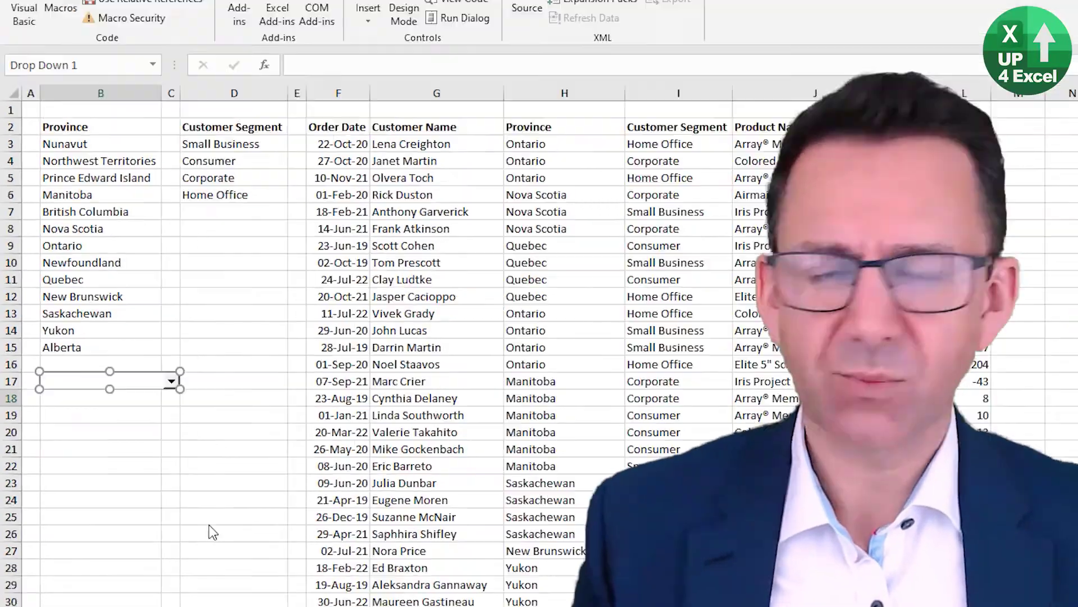
key(ctrl+1)
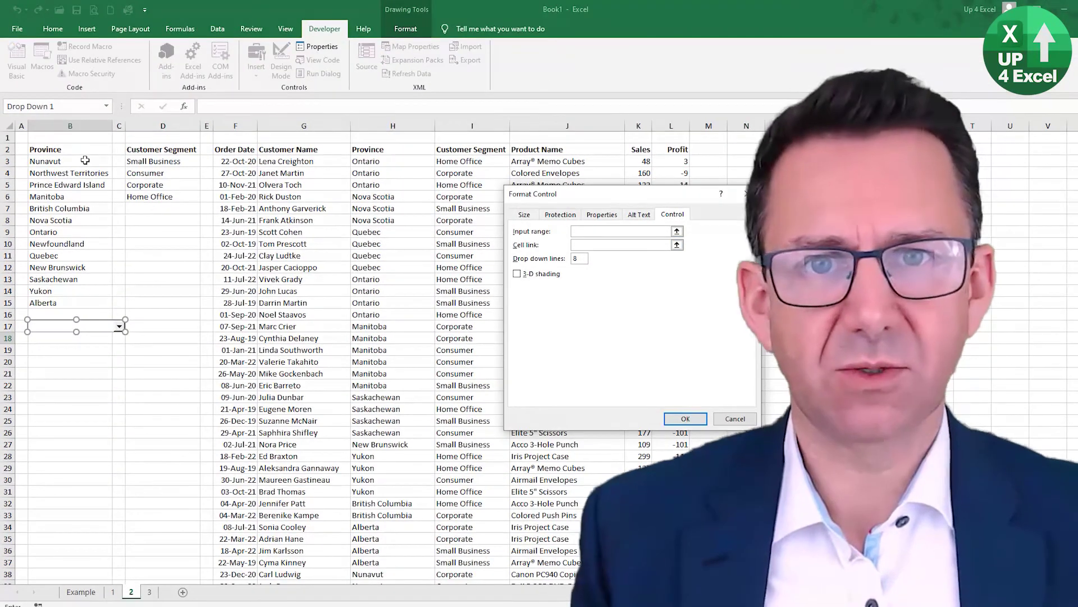
drag(85, 161, 75, 302)
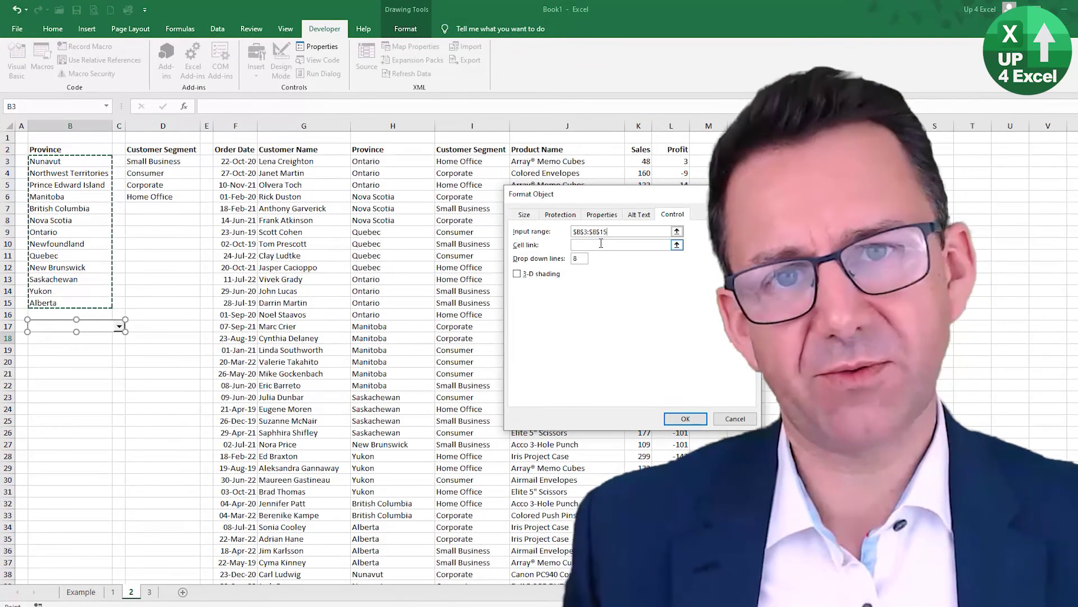
click(601, 244)
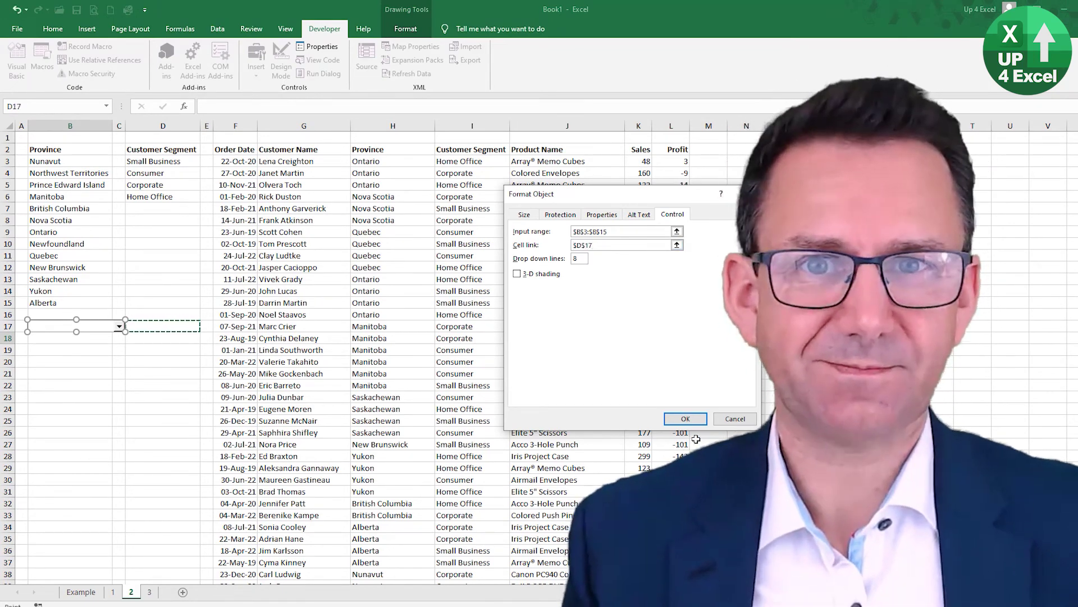
key(Return)
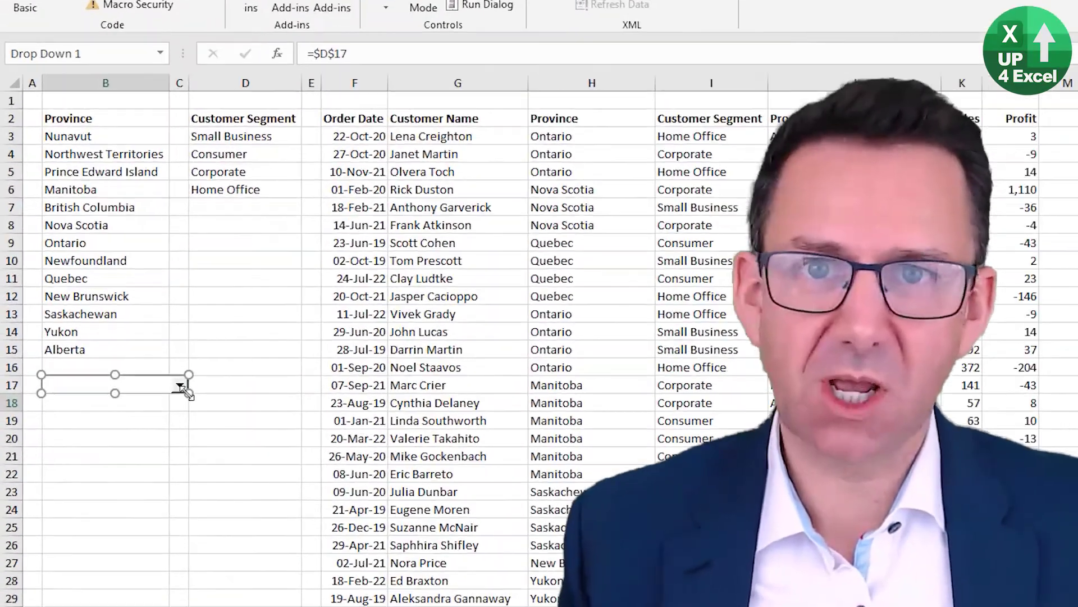
click(98, 337)
click(199, 389)
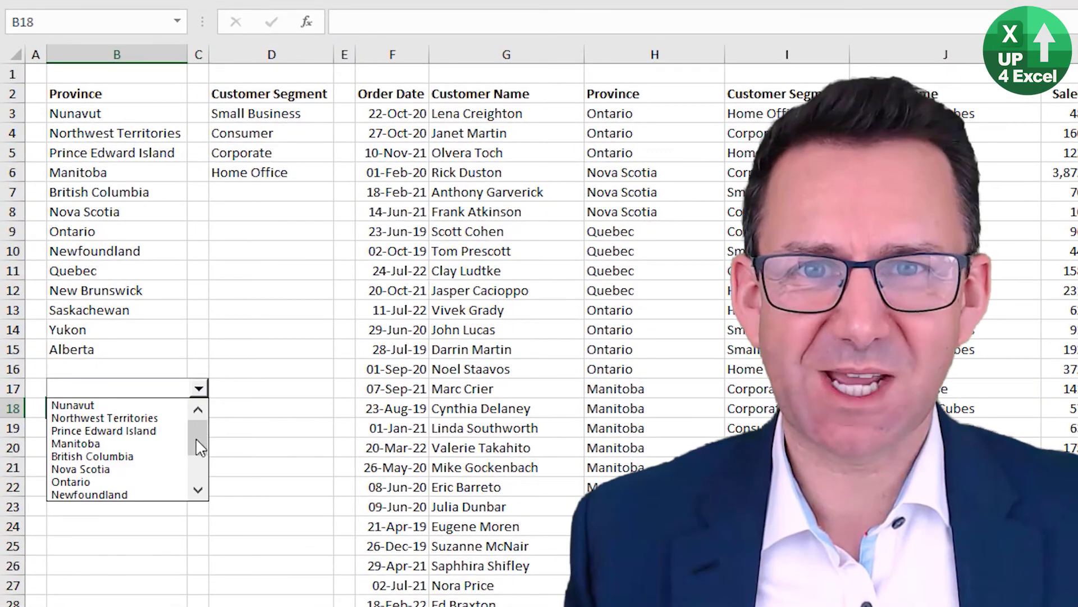